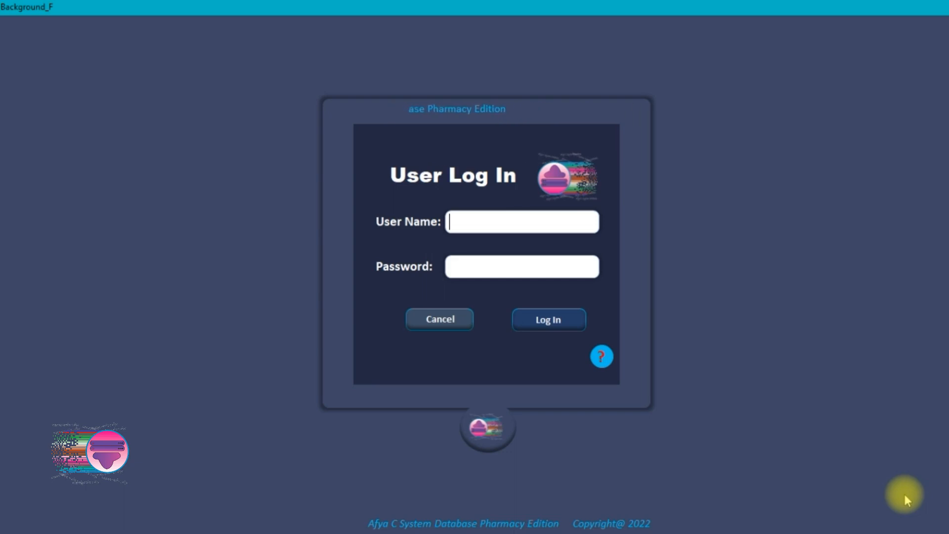
Step: Log in to the database with the account's user name and password and dismiss the welcome message
{"action": "type", "text": "x"}
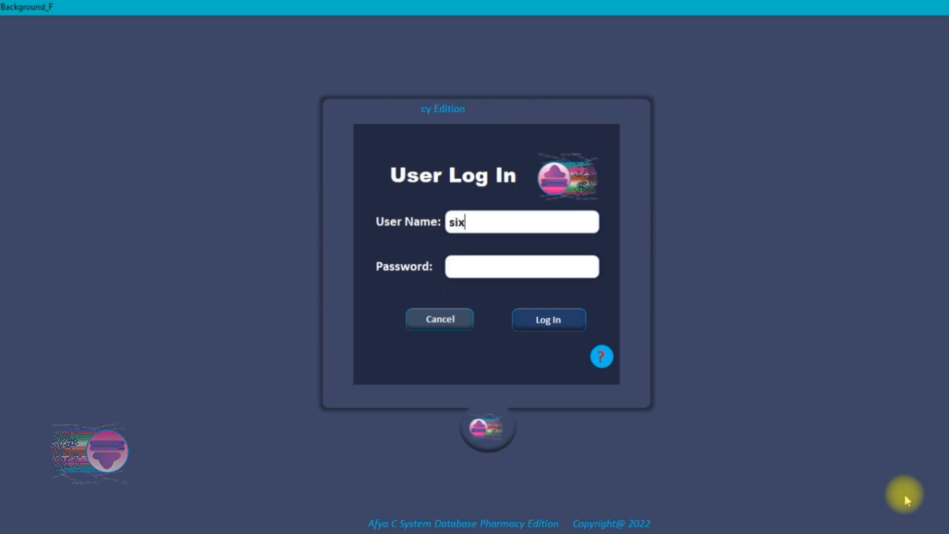
{"action": "key", "text": "Tab"}
{"action": "type", "text": "********"}
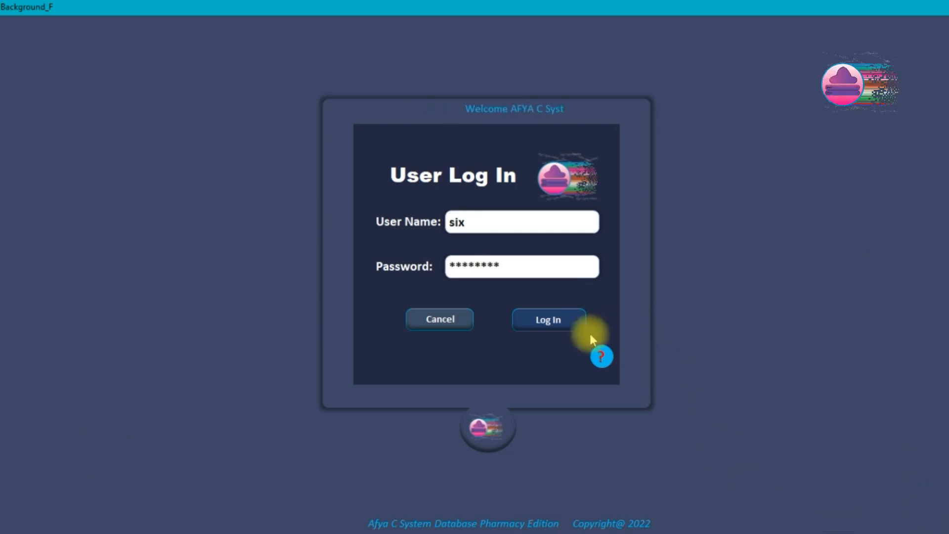
{"action": "left_click", "coordinate": [443, 320]}
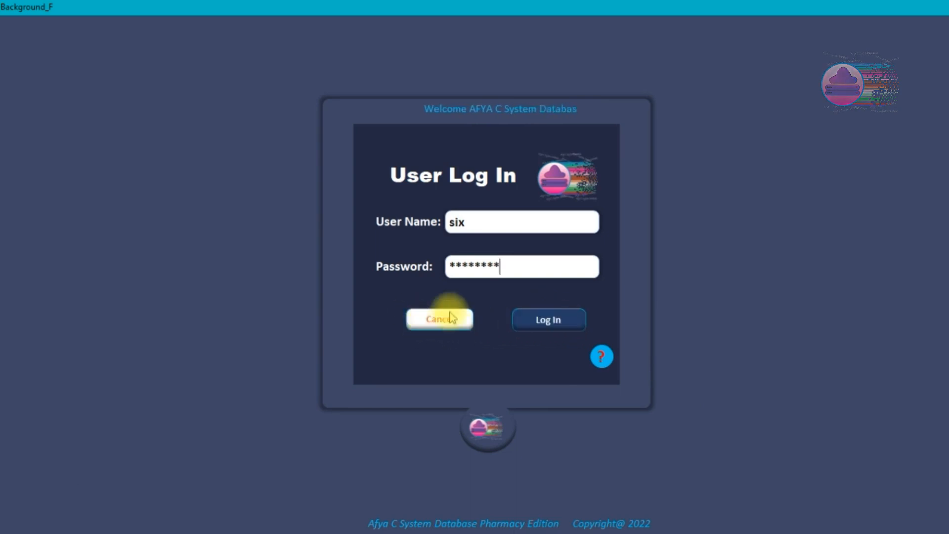
{"action": "left_click", "coordinate": [549, 321]}
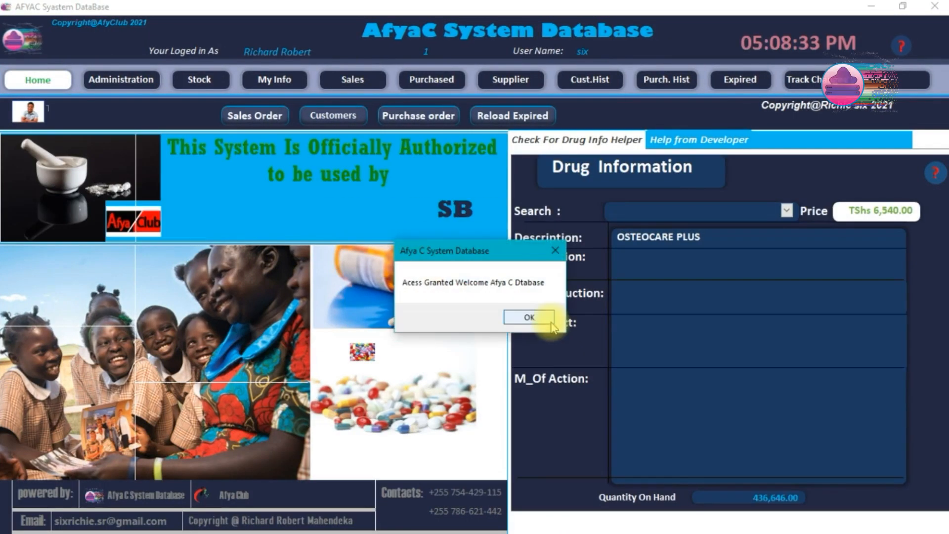
{"action": "left_click", "coordinate": [534, 321]}
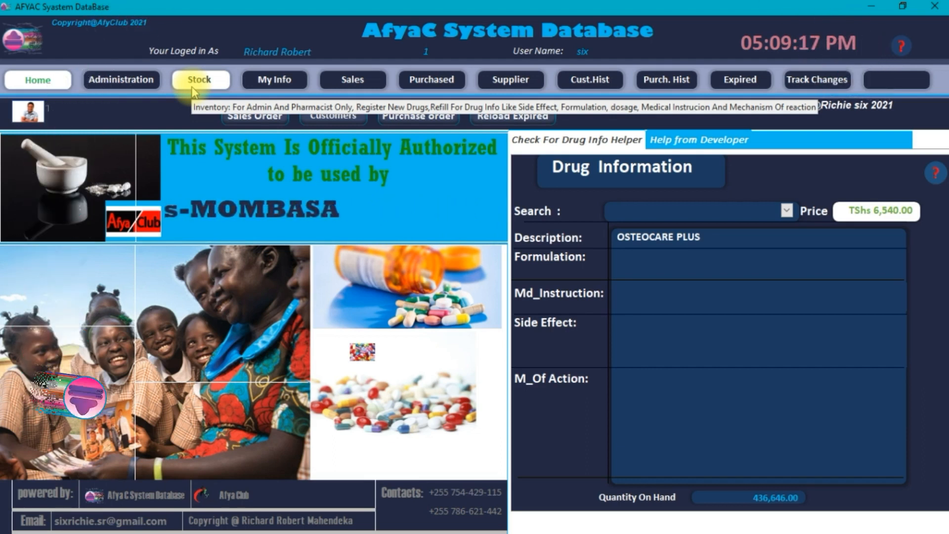
Step: Open the stock inventory and add Syr as a new option in the Unity list
{"action": "left_click", "coordinate": [210, 87]}
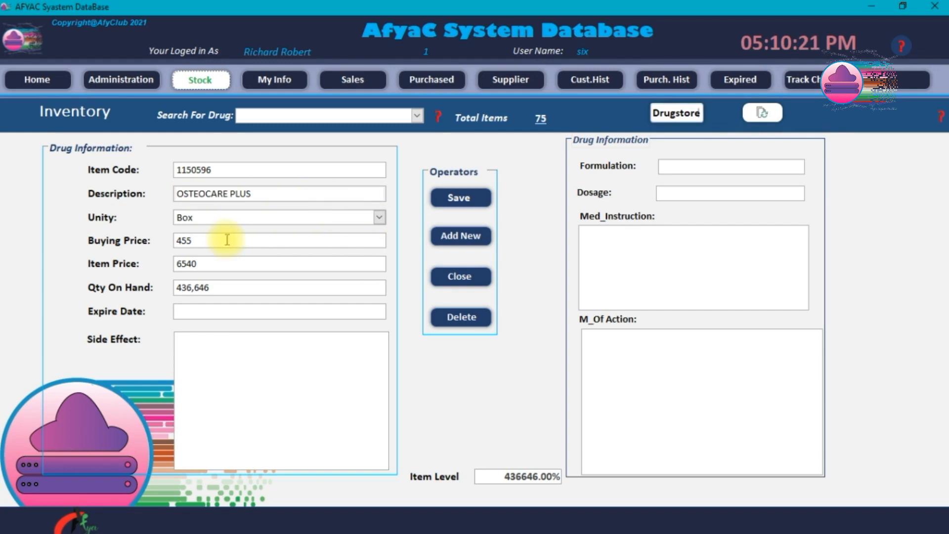
{"action": "left_click", "coordinate": [380, 218]}
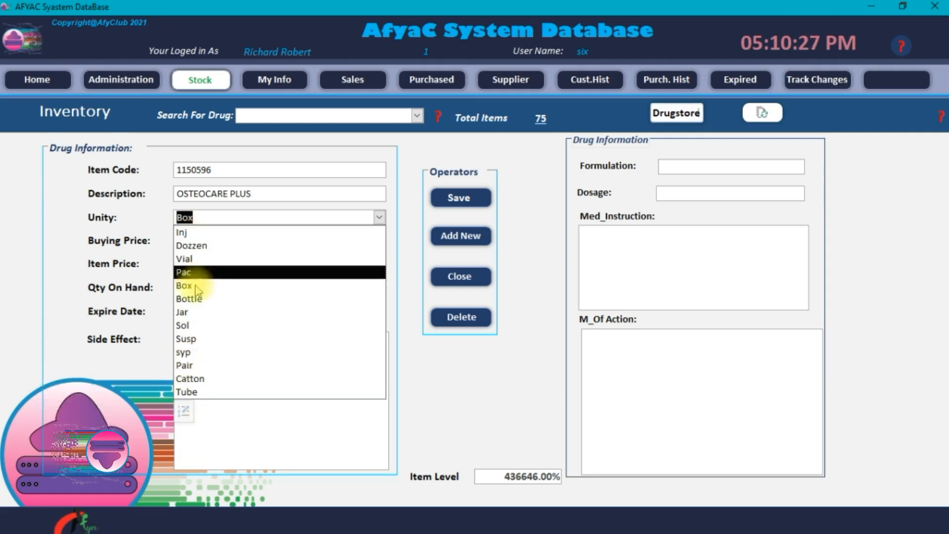
{"action": "left_click", "coordinate": [183, 410]}
{"action": "left_click", "coordinate": [433, 244]}
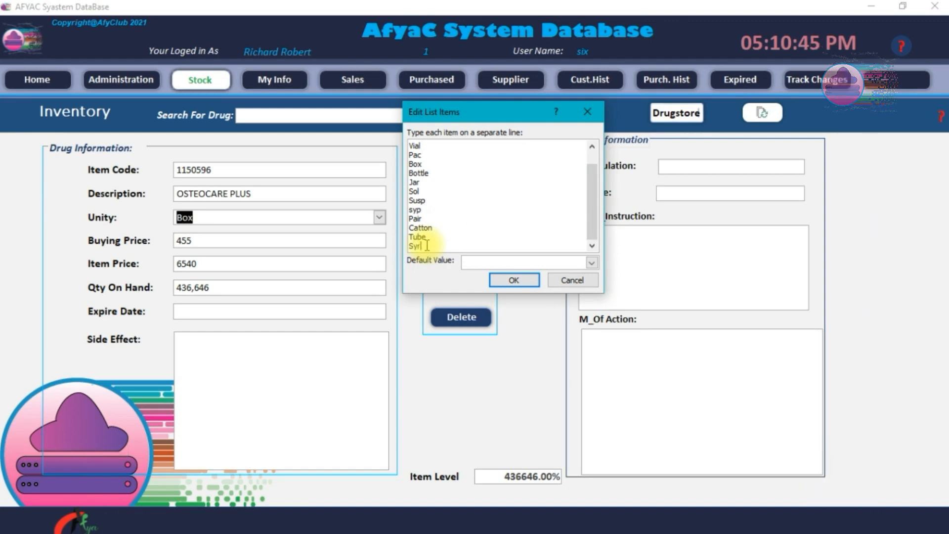
{"action": "left_click", "coordinate": [514, 280]}
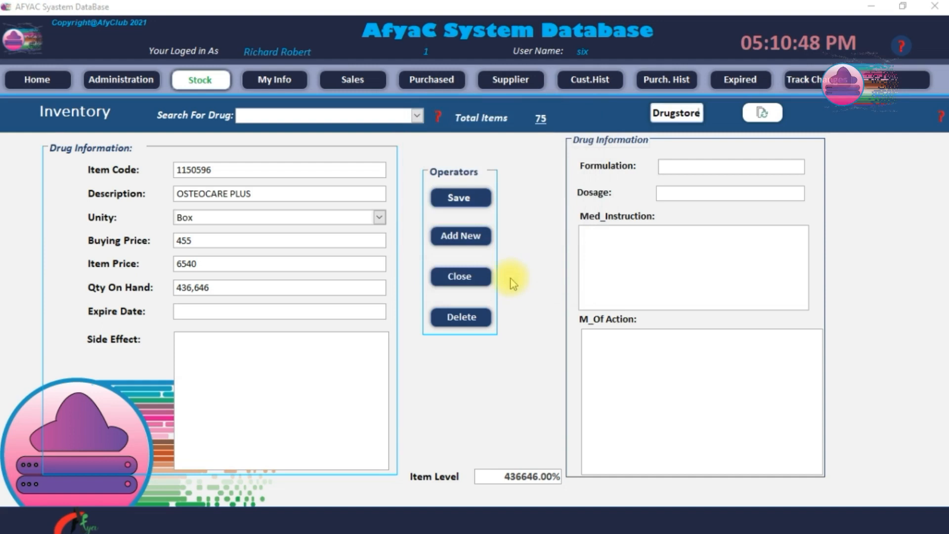
{"action": "left_click", "coordinate": [379, 217]}
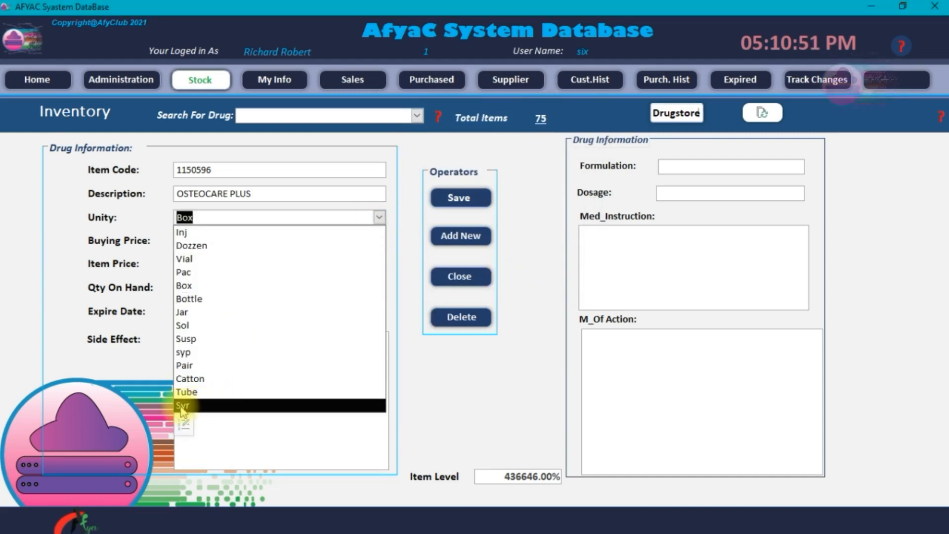
{"action": "left_click", "coordinate": [379, 217]}
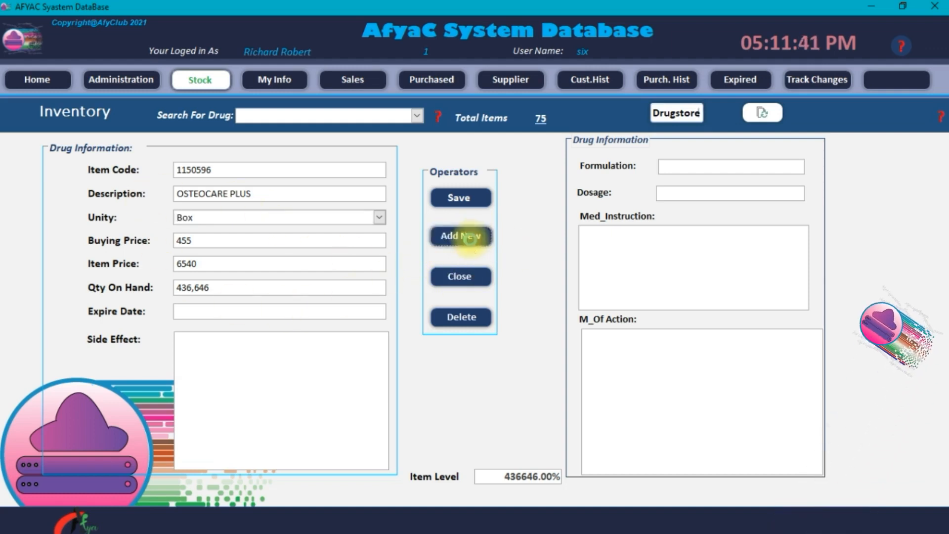
Step: Start a new inventory item with the description Paracetamol and the unity Syr
{"action": "left_click", "coordinate": [472, 243]}
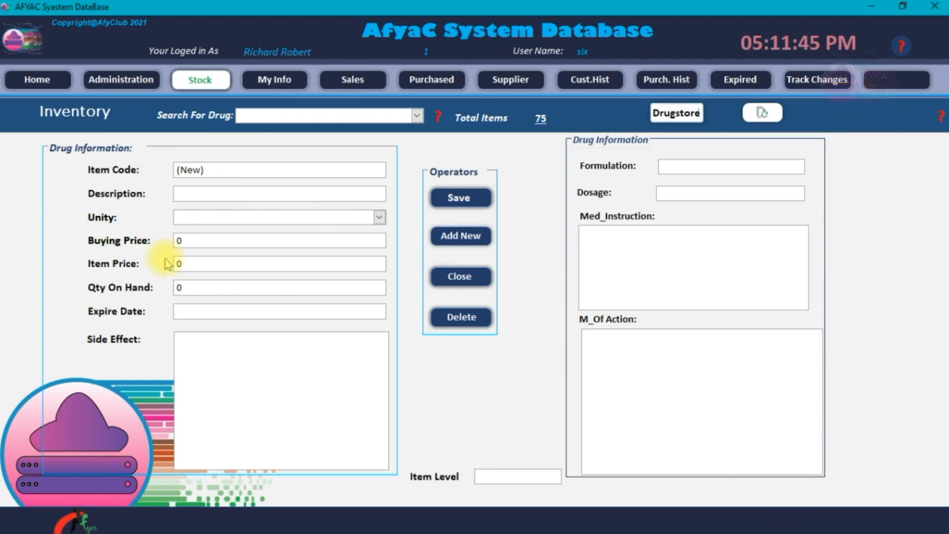
{"action": "type", "text": "Pa"}
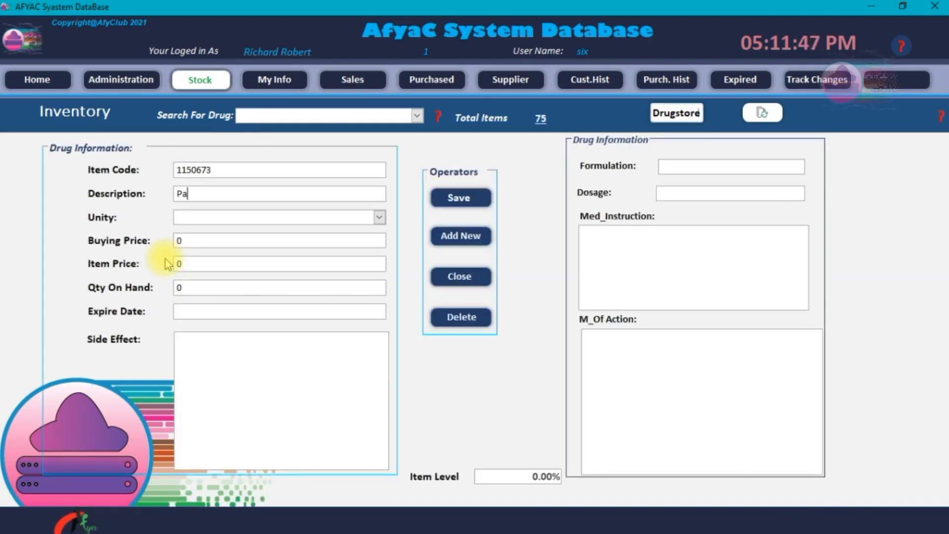
{"action": "type", "text": "racetamol"}
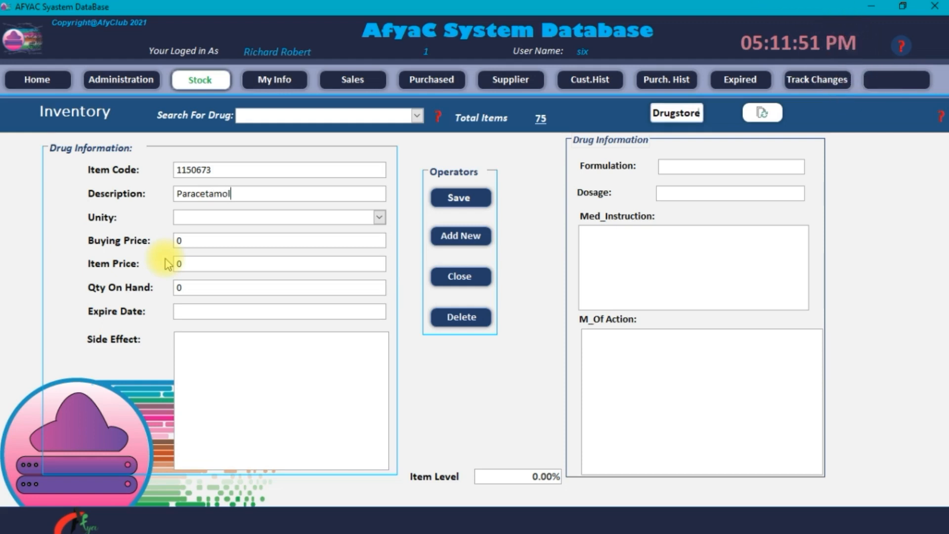
{"action": "left_click", "coordinate": [379, 217]}
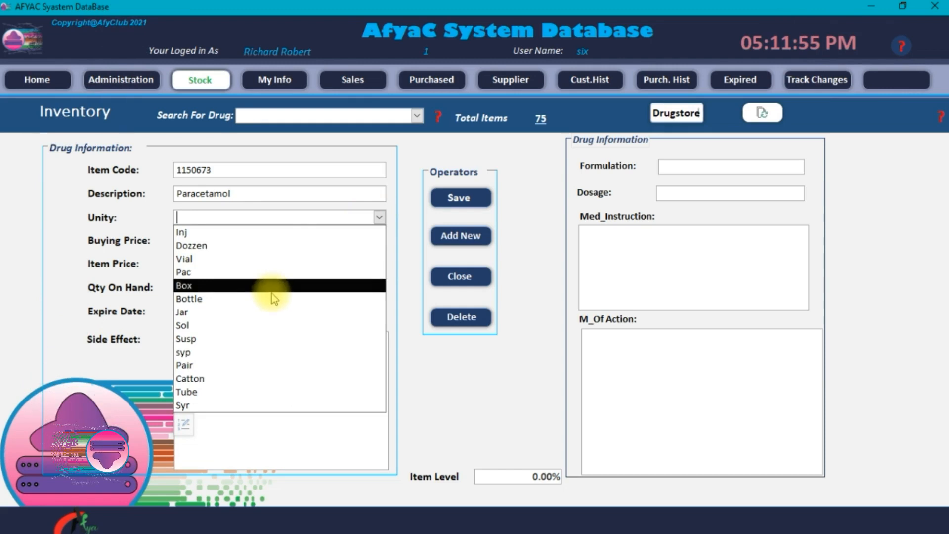
{"action": "left_click", "coordinate": [236, 405]}
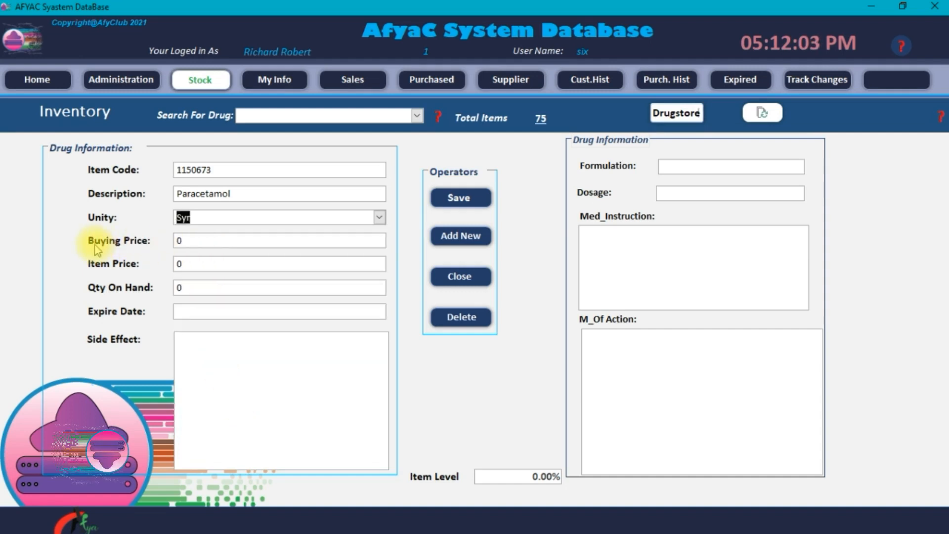
Step: Set the new item's buying price to 4500, item price to 7000 and quantity on hand to 56
{"action": "left_click_drag", "start_coordinate": [200, 240], "coordinate": [170, 238]}
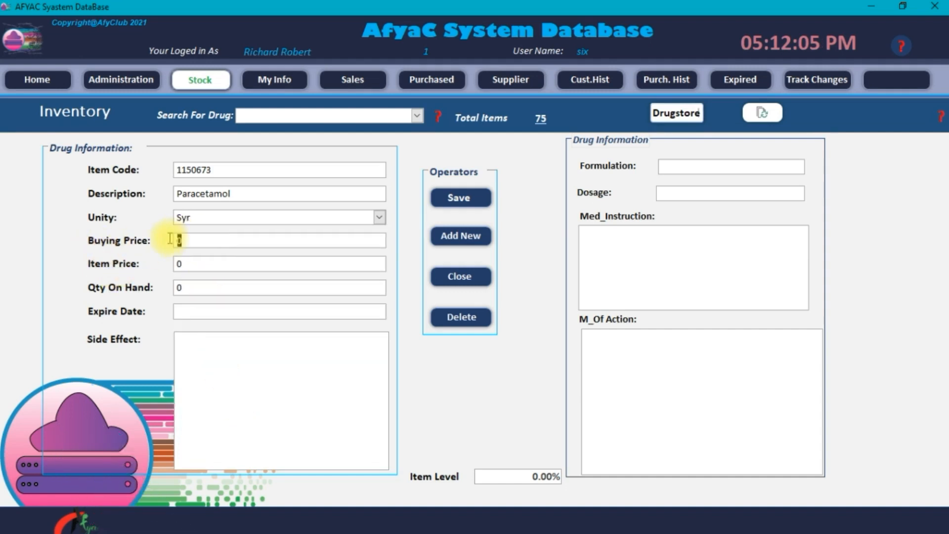
{"action": "type", "text": "4500"}
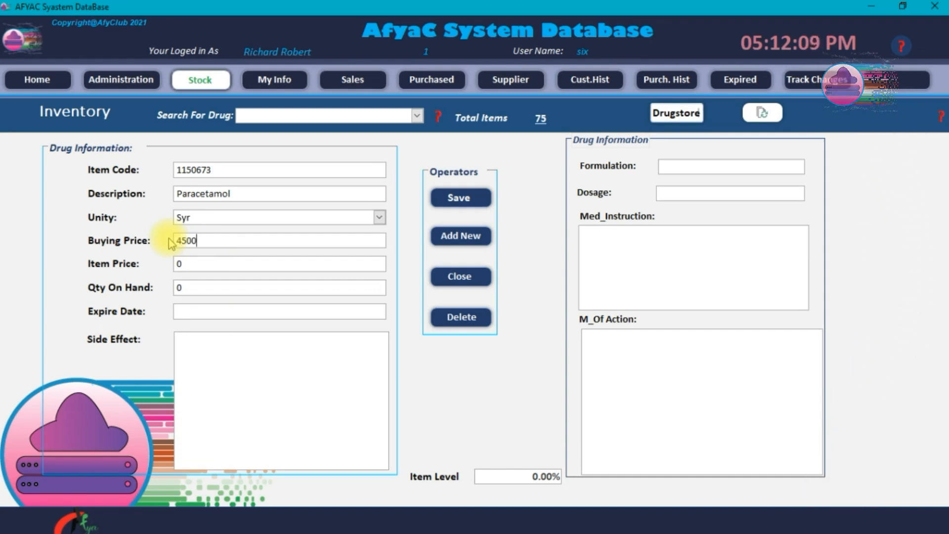
{"action": "left_click_drag", "start_coordinate": [213, 262], "coordinate": [169, 273]}
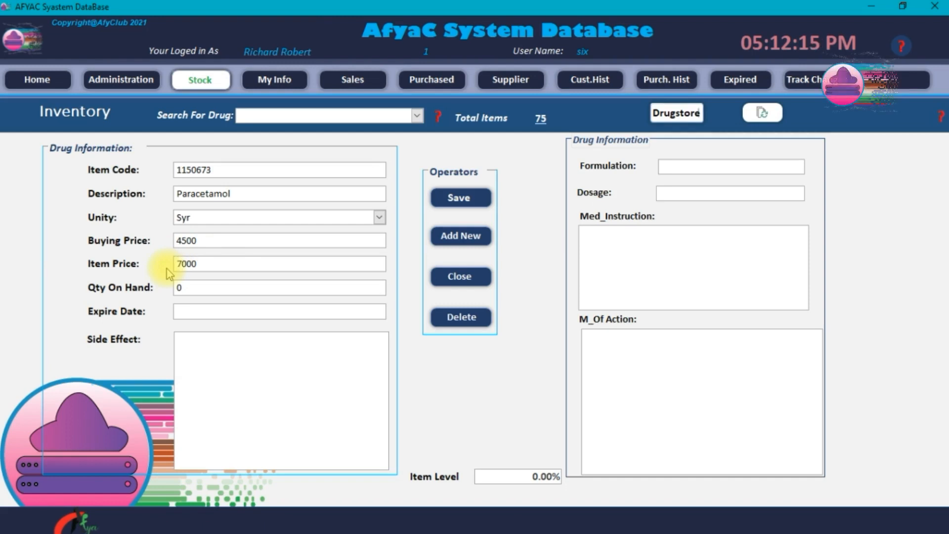
{"action": "left_click_drag", "start_coordinate": [197, 288], "coordinate": [158, 292]}
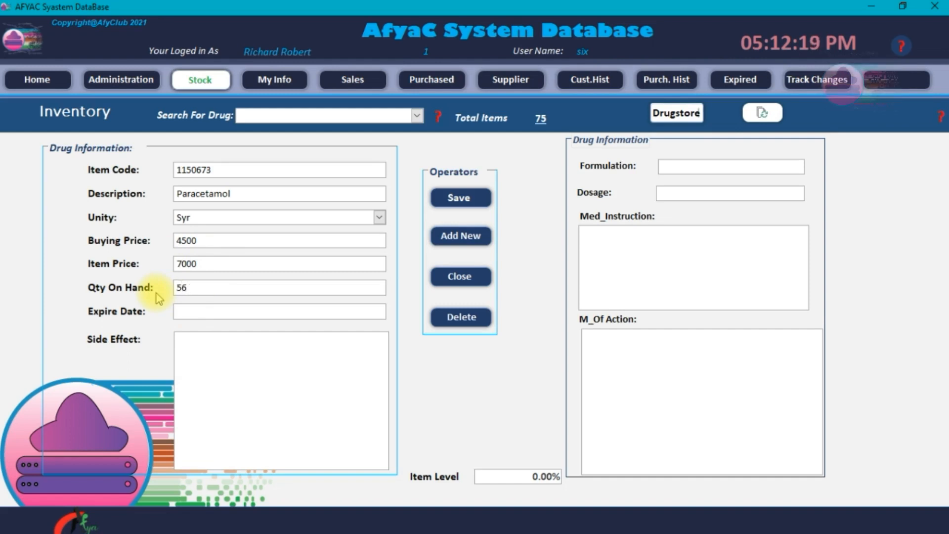
Step: Set the Paracetamol item's expire date to 11/28/2023 using the calendar
{"action": "left_click", "coordinate": [190, 311]}
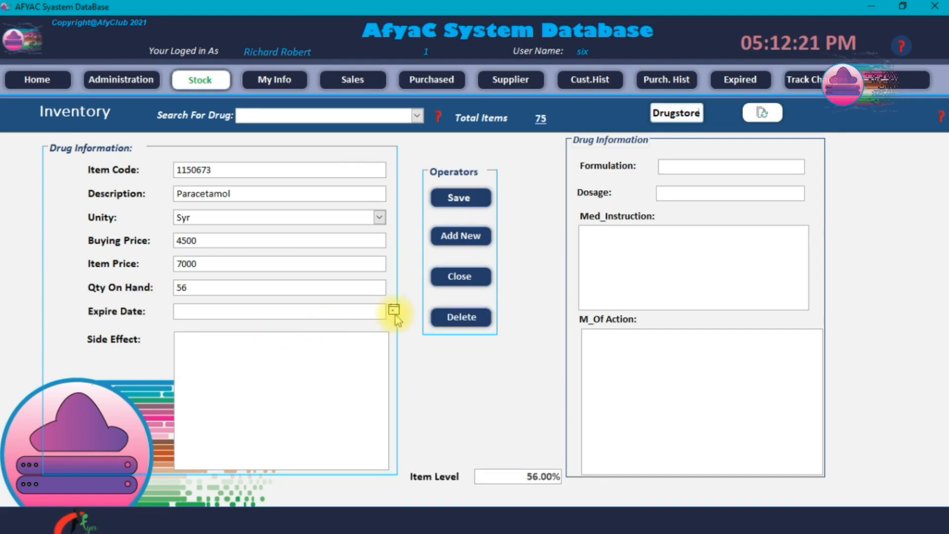
{"action": "left_click", "coordinate": [394, 311]}
{"action": "left_click", "coordinate": [391, 323]}
{"action": "left_click", "coordinate": [391, 323]}
{"action": "left_click", "coordinate": [391, 323]}
{"action": "left_click", "coordinate": [391, 322]}
{"action": "left_click", "coordinate": [391, 323]}
{"action": "left_click", "coordinate": [391, 323]}
{"action": "left_click", "coordinate": [391, 322]}
{"action": "left_click", "coordinate": [391, 322]}
{"action": "left_click", "coordinate": [391, 322]}
{"action": "left_click", "coordinate": [391, 323]}
{"action": "left_click", "coordinate": [391, 323]}
{"action": "left_click", "coordinate": [391, 323]}
{"action": "left_click", "coordinate": [391, 323]}
{"action": "left_click", "coordinate": [391, 323]}
{"action": "left_click", "coordinate": [319, 392]}
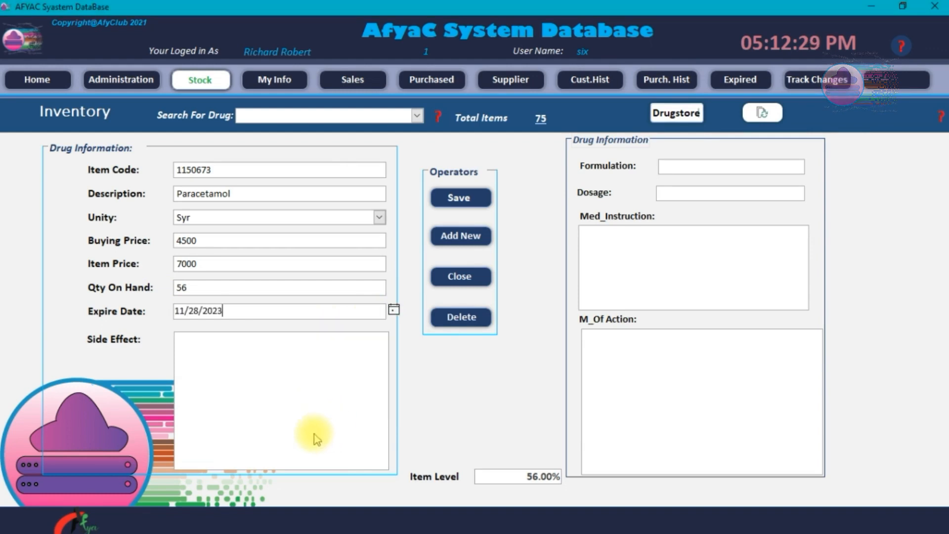
{"action": "left_click", "coordinate": [218, 346]}
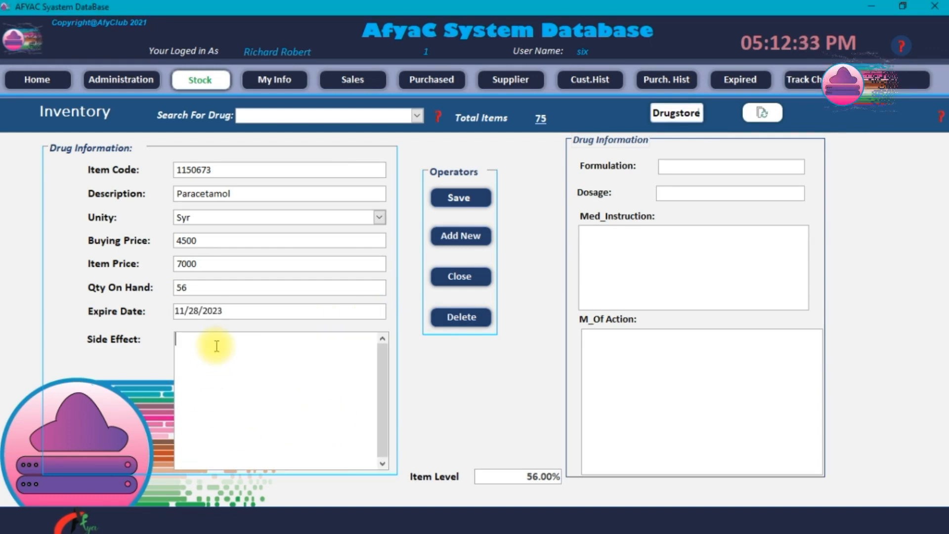
{"action": "type", "text": "h"}
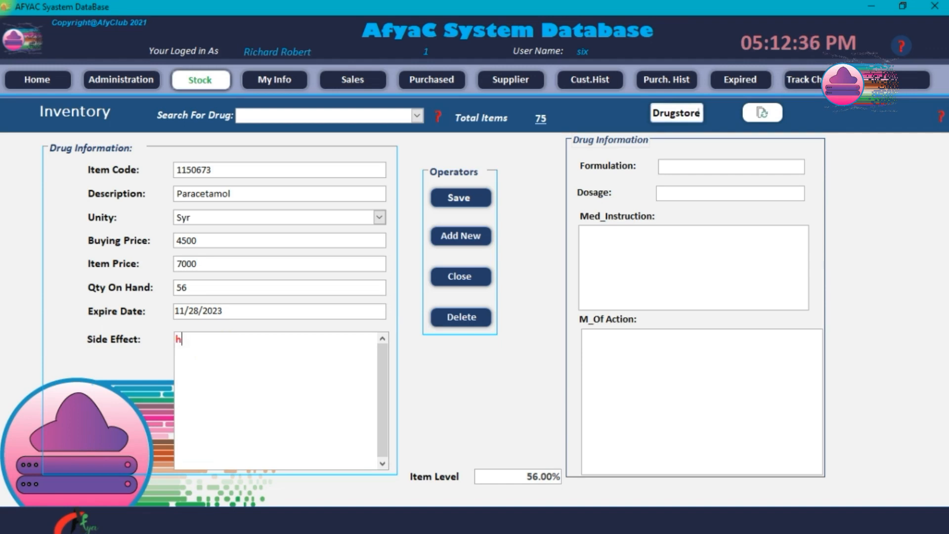
{"action": "type", "text": "e"}
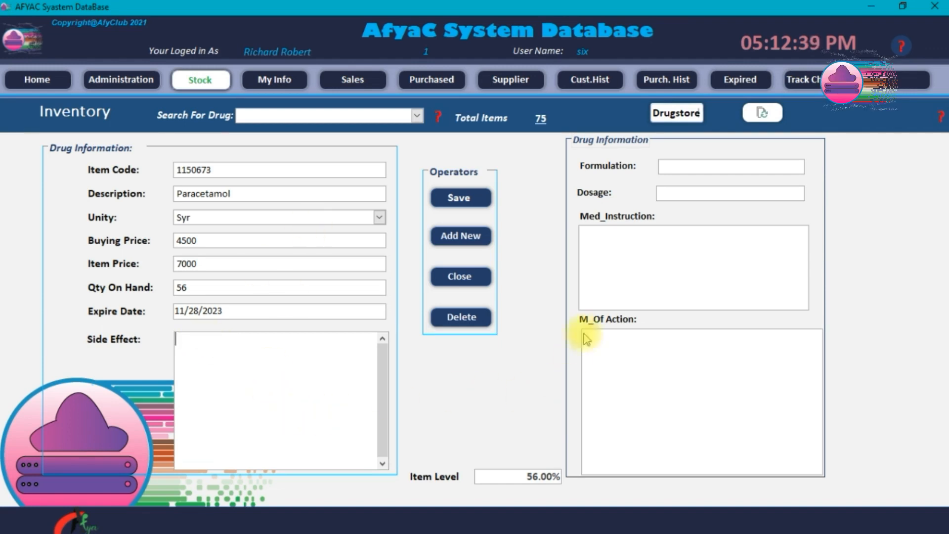
{"action": "left_click", "coordinate": [714, 166]}
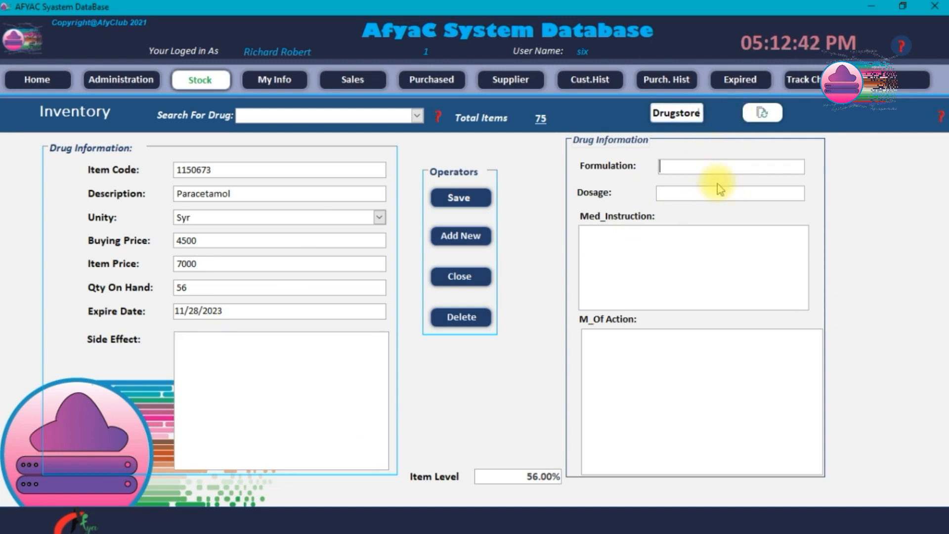
{"action": "left_click", "coordinate": [702, 242]}
{"action": "left_click", "coordinate": [685, 360]}
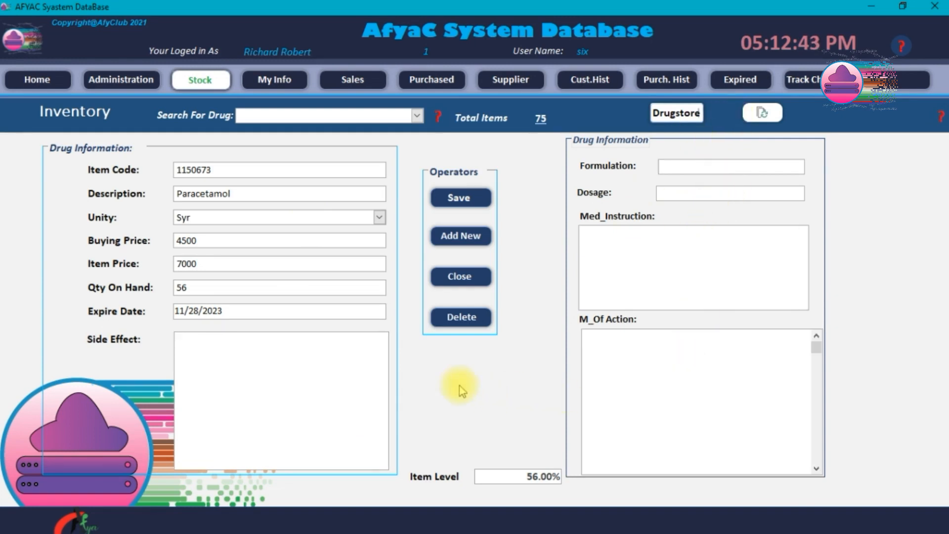
Step: Save the new Paracetamol item to the inventory and acknowledge the confirmation
{"action": "left_click", "coordinate": [467, 200]}
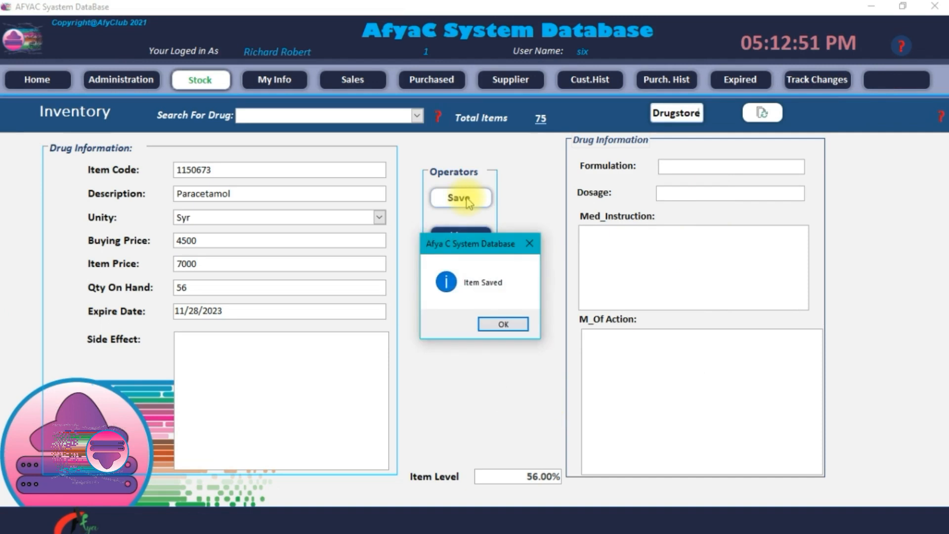
{"action": "left_click", "coordinate": [508, 325]}
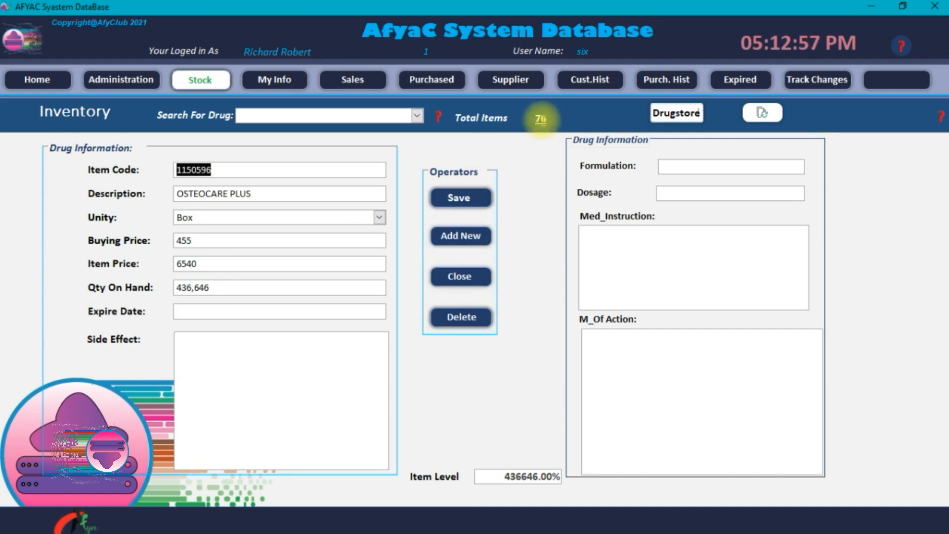
{"action": "left_click", "coordinate": [541, 118]}
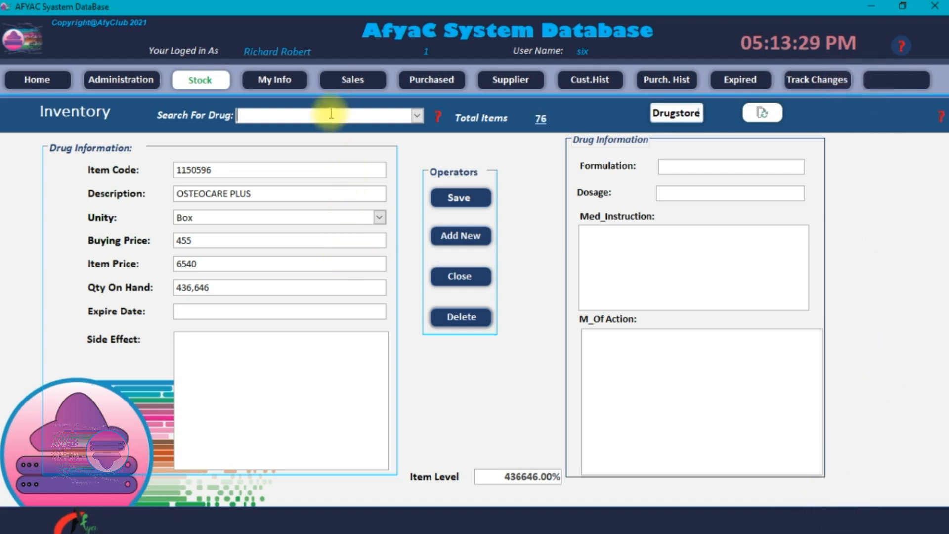
Step: Find the Paracetamol record, set its quantity on hand to 4566 and save the change
{"action": "type", "text": "paracetamol"}
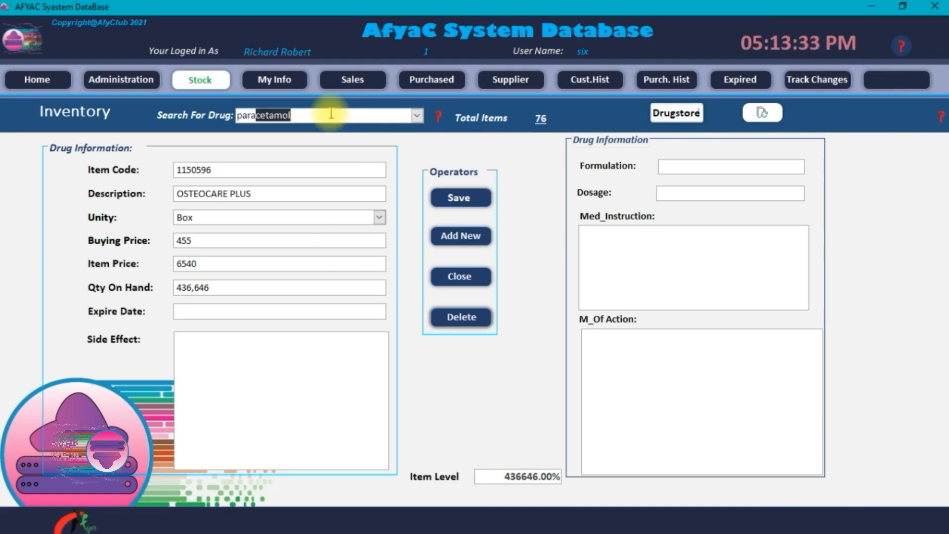
{"action": "key", "text": "Return"}
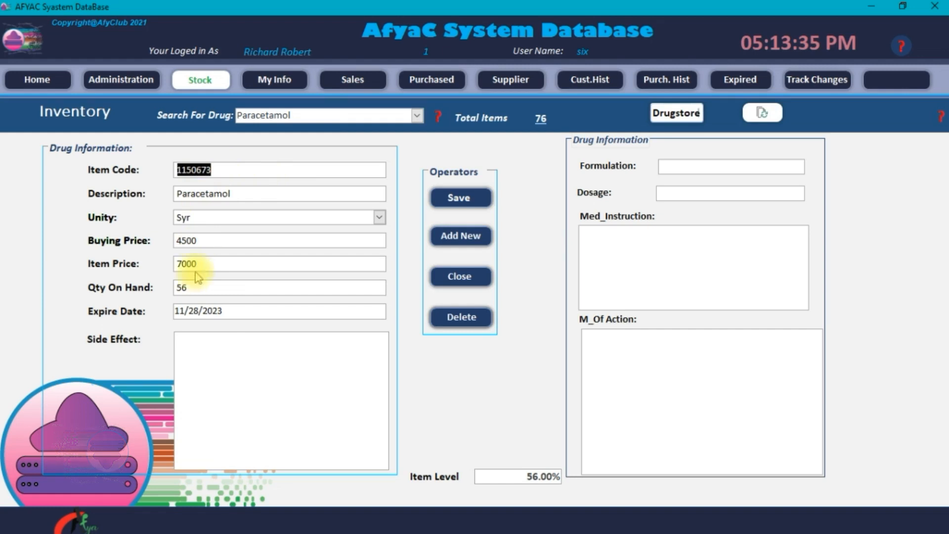
{"action": "left_click_drag", "start_coordinate": [207, 286], "coordinate": [168, 291]}
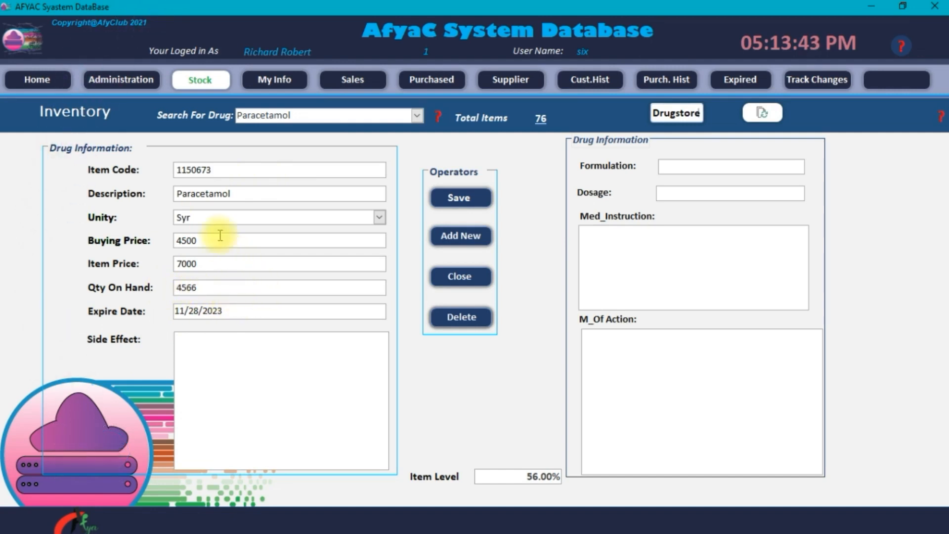
{"action": "left_click", "coordinate": [461, 198]}
{"action": "left_click", "coordinate": [496, 324]}
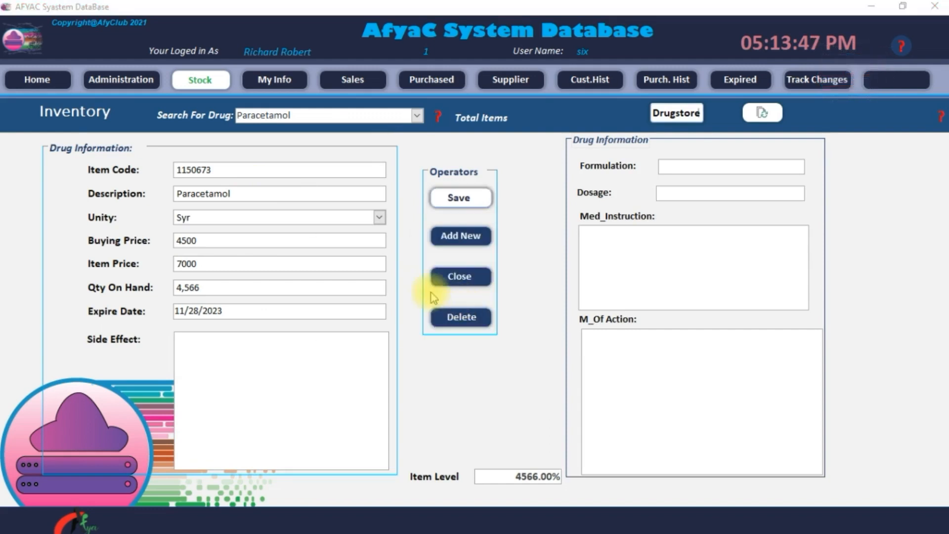
{"action": "left_click", "coordinate": [439, 321]}
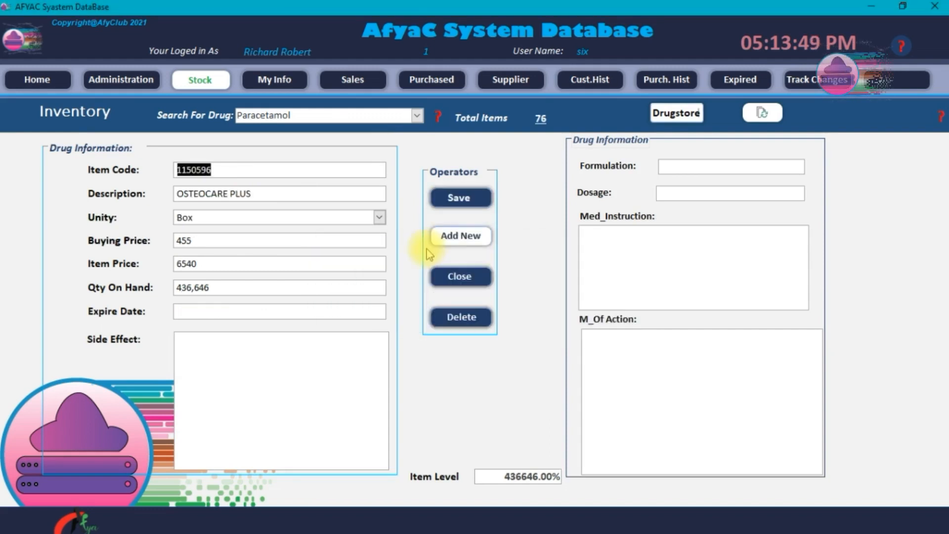
Step: Review the item price and quantity on hand of OSTEOCARE PLUS and the list of drugs available to search
{"action": "left_click", "coordinate": [204, 265]}
{"action": "double_click", "coordinate": [207, 264]}
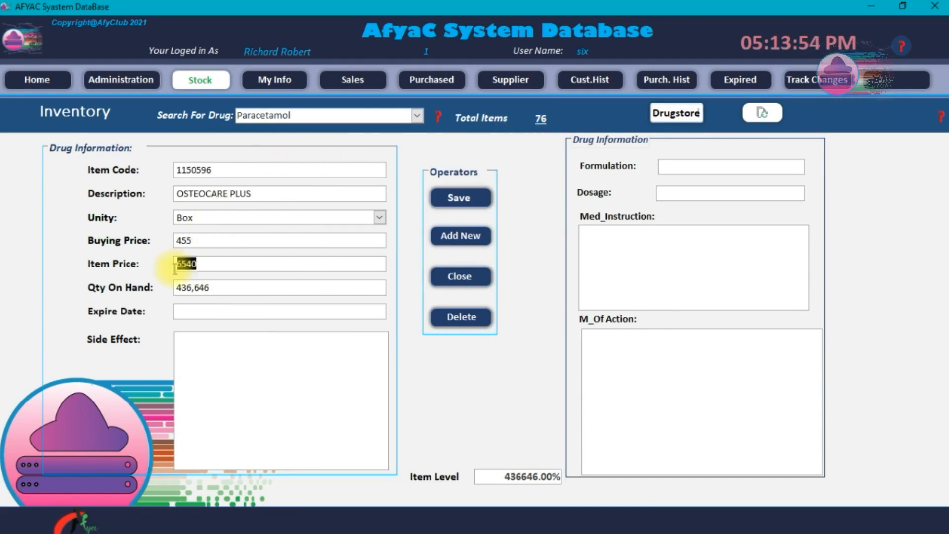
{"action": "double_click", "coordinate": [214, 289]}
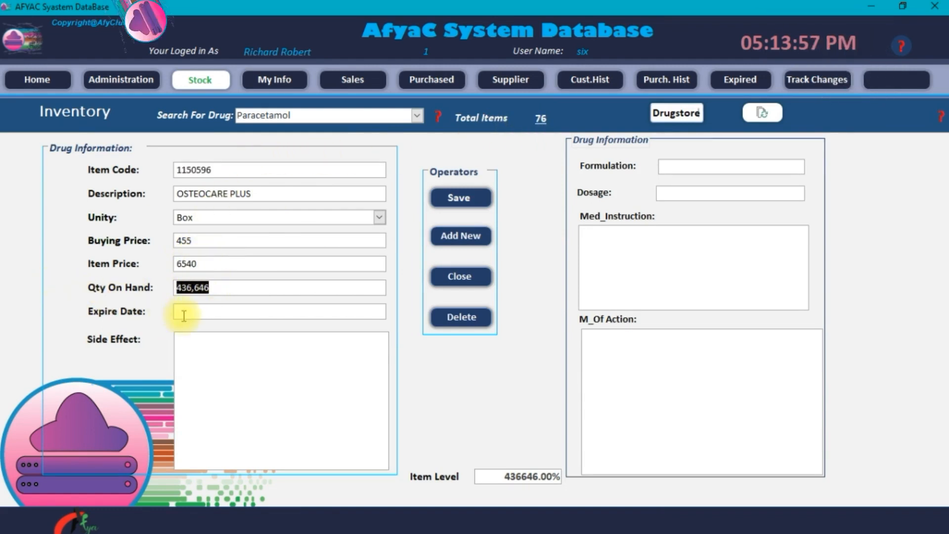
{"action": "left_click", "coordinate": [340, 119]}
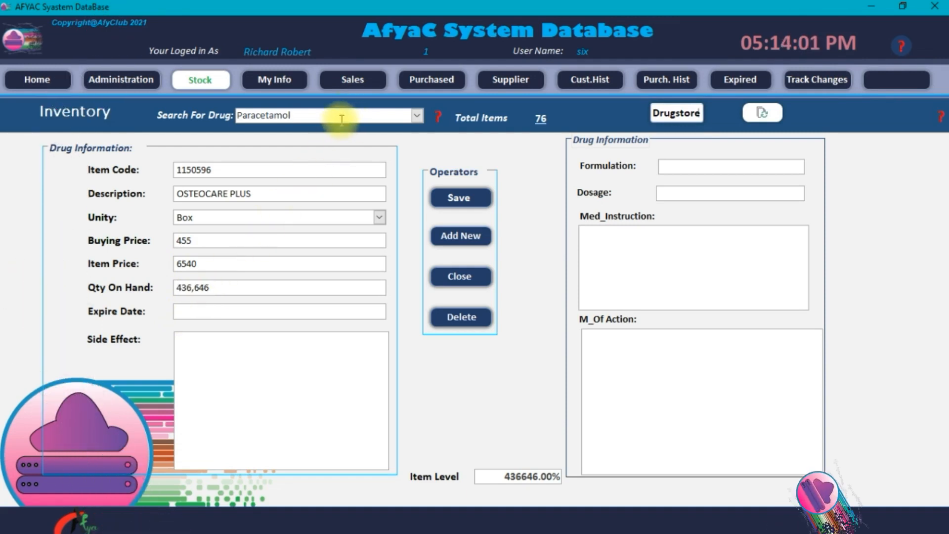
{"action": "left_click_drag", "start_coordinate": [332, 119], "coordinate": [239, 115]}
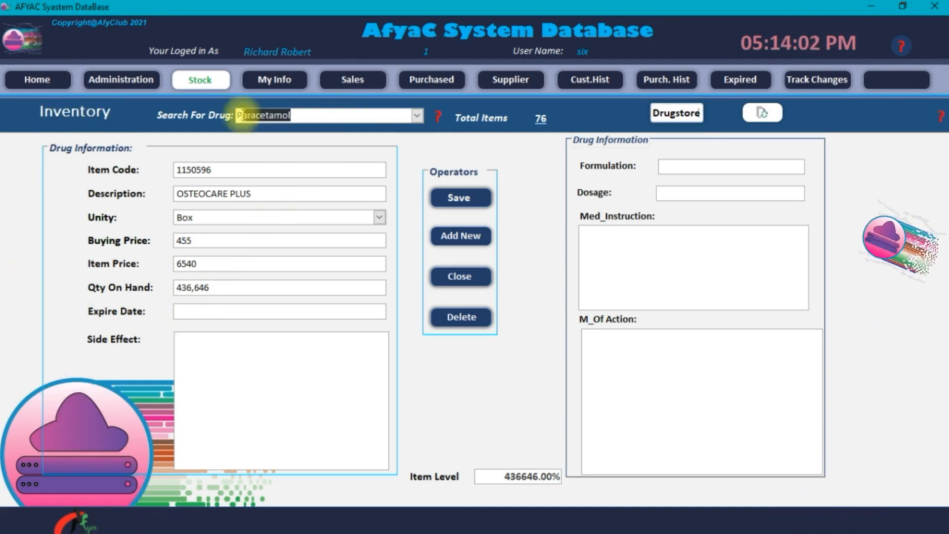
{"action": "left_click", "coordinate": [418, 115]}
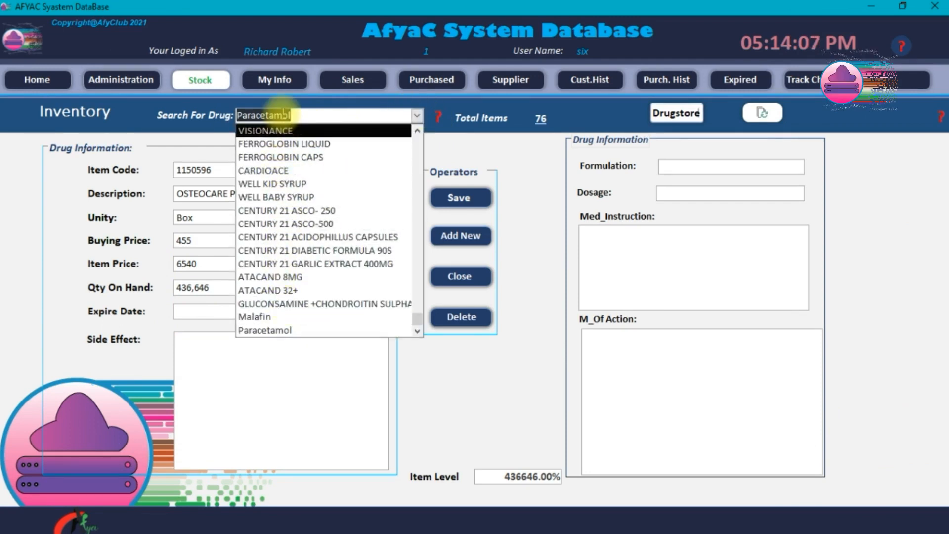
Step: Open the Inventory List and filter it to products whose name includes "y"
{"action": "double_click", "coordinate": [329, 119]}
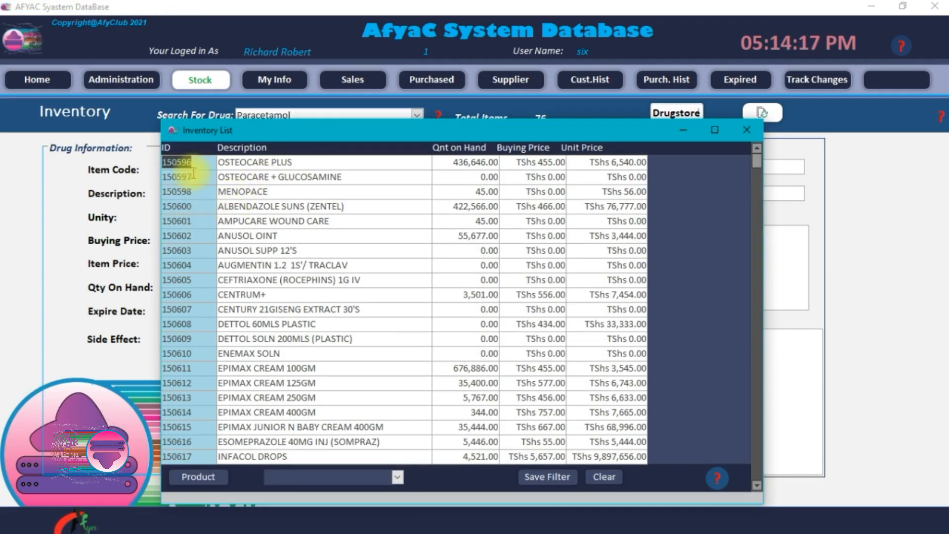
{"action": "left_click_drag", "start_coordinate": [316, 127], "coordinate": [300, 96]}
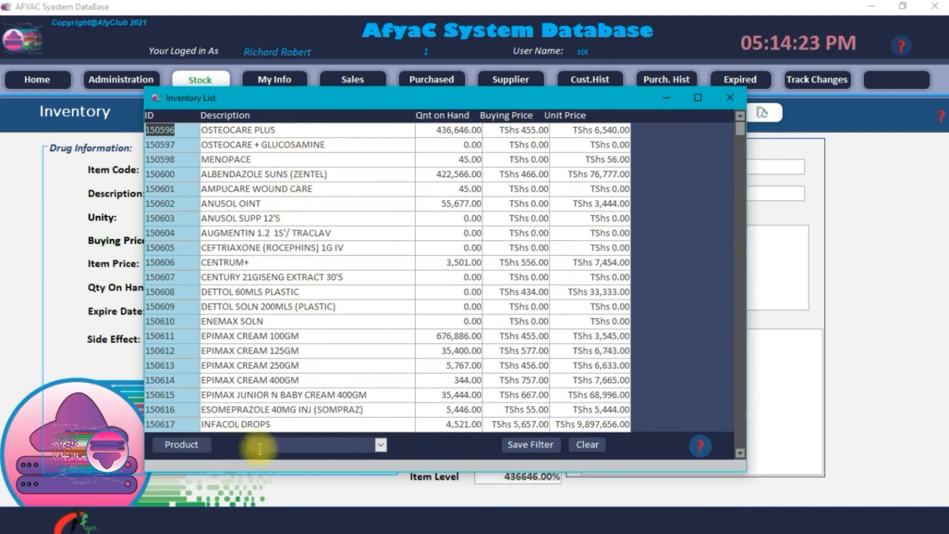
{"action": "left_click", "coordinate": [381, 446]}
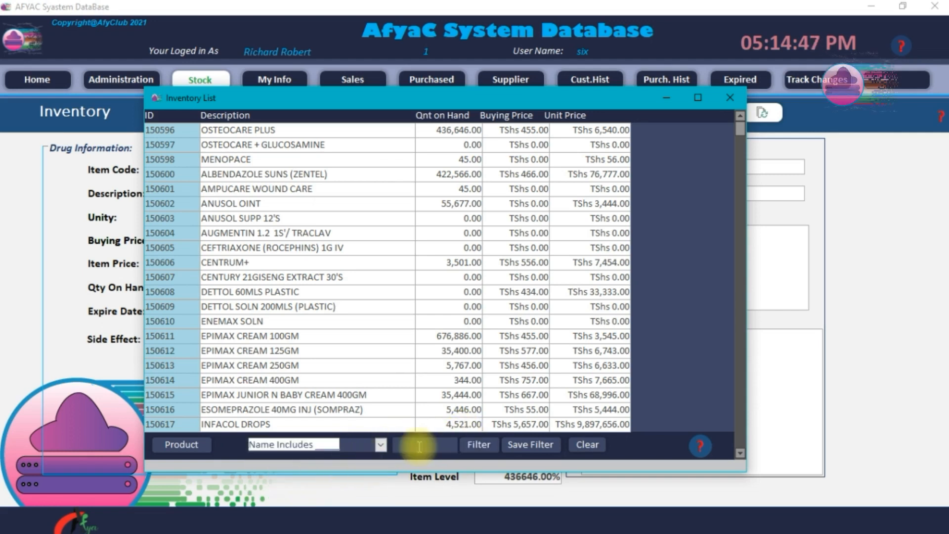
{"action": "left_click", "coordinate": [420, 446]}
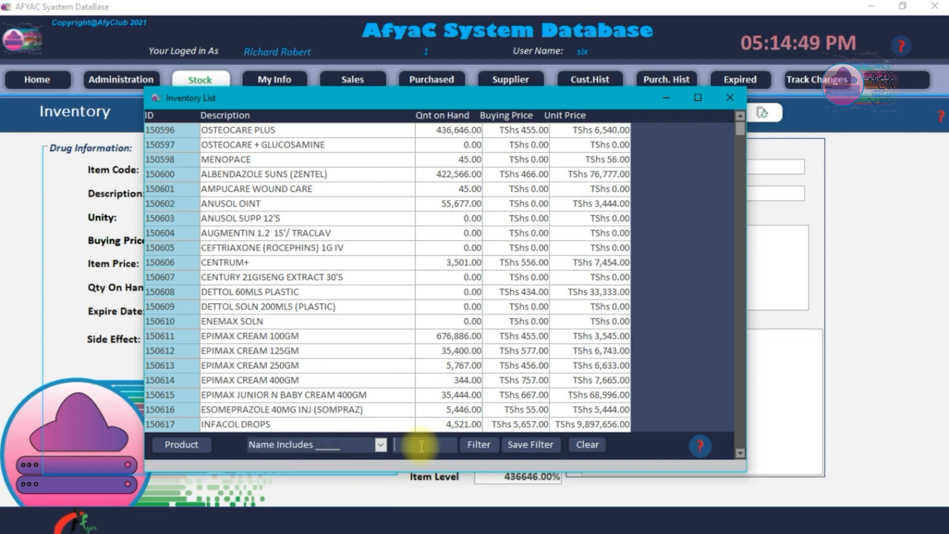
{"action": "type", "text": "y"}
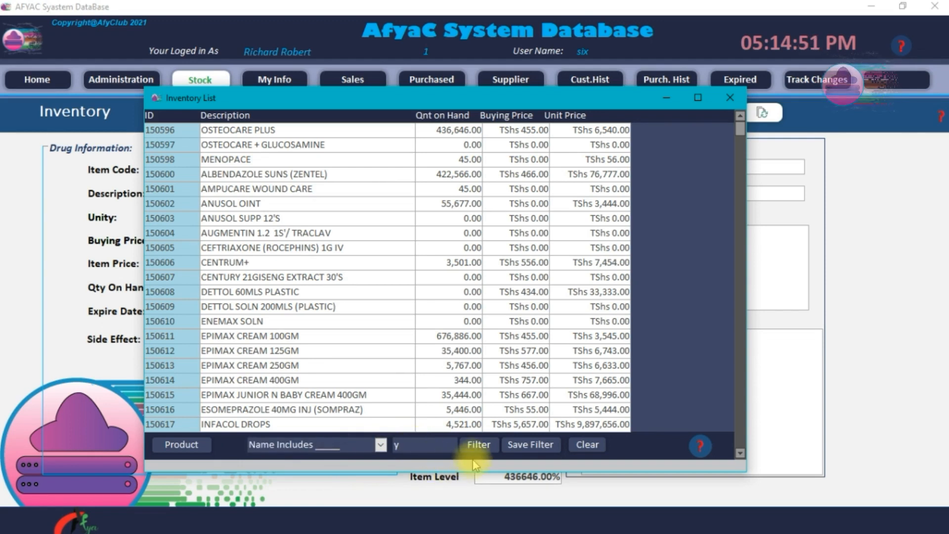
{"action": "left_click", "coordinate": [478, 446]}
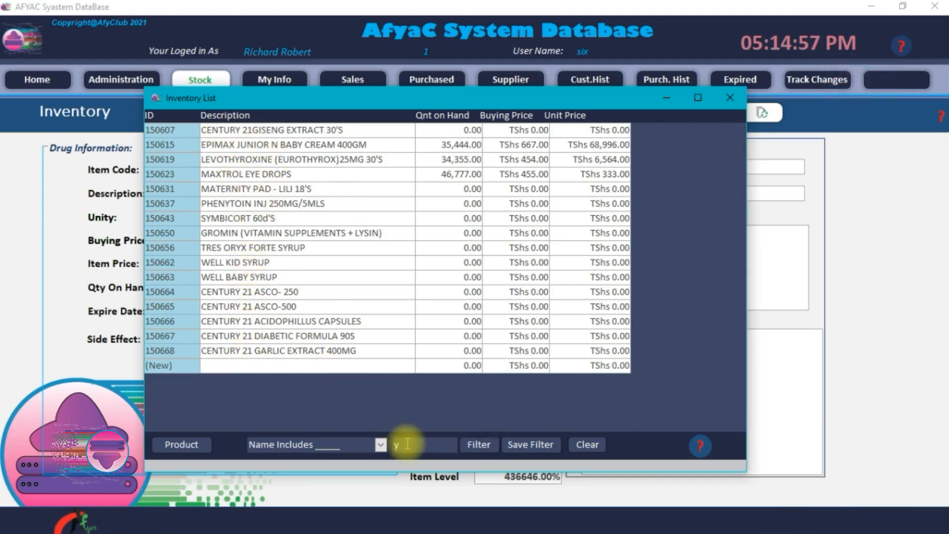
Step: Refilter the Inventory List to products whose name includes "par"
{"action": "left_click_drag", "start_coordinate": [407, 444], "coordinate": [380, 445]}
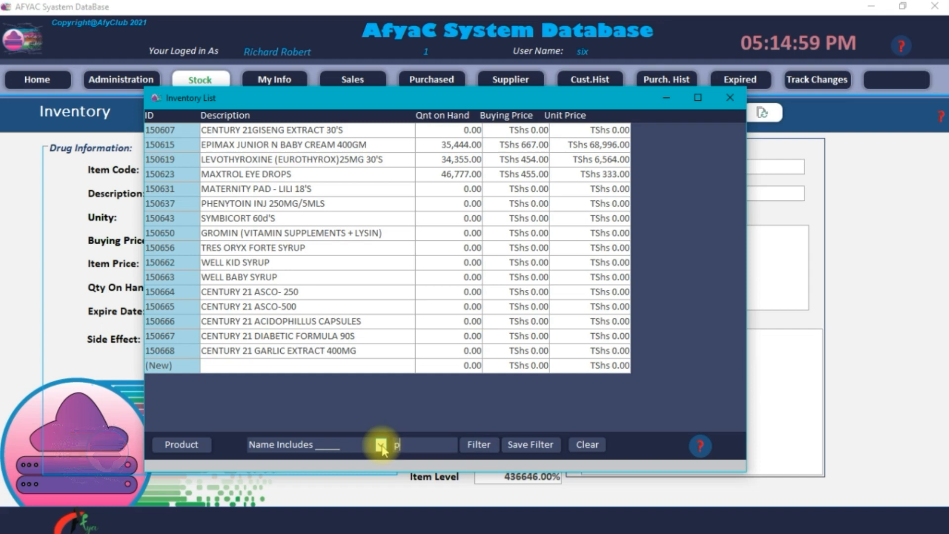
{"action": "type", "text": "par"}
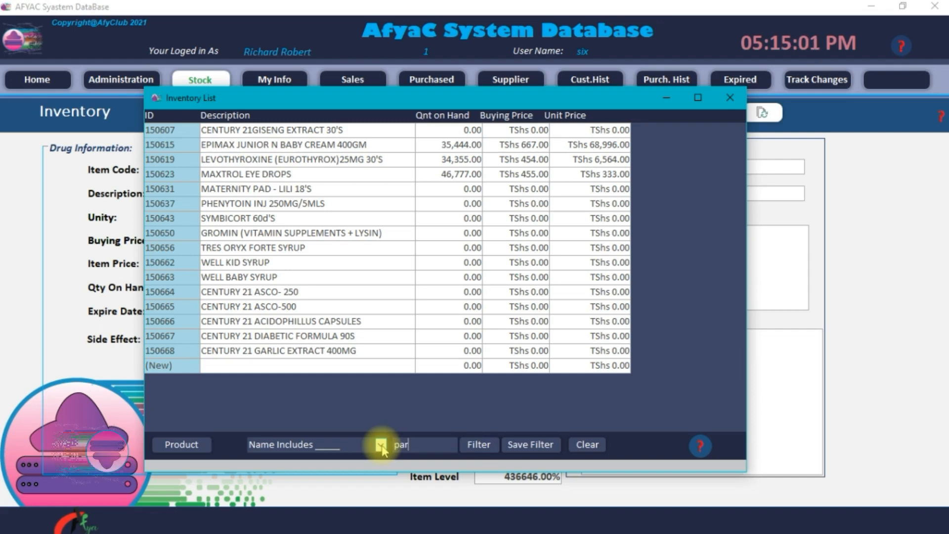
{"action": "left_click", "coordinate": [479, 445]}
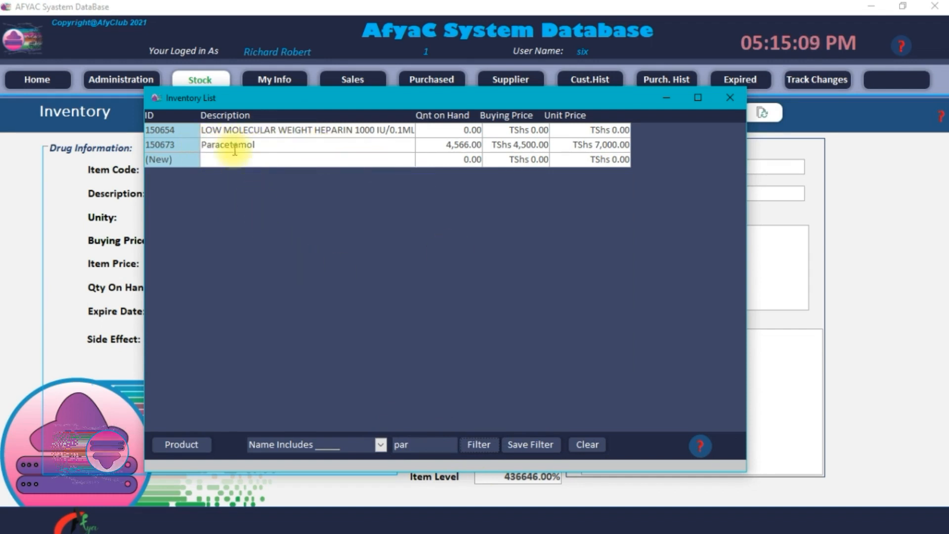
Step: Open the Paracetamol record from the filtered list to view its details, and close both the record and the Inventory List
{"action": "left_click_drag", "start_coordinate": [258, 145], "coordinate": [199, 145]}
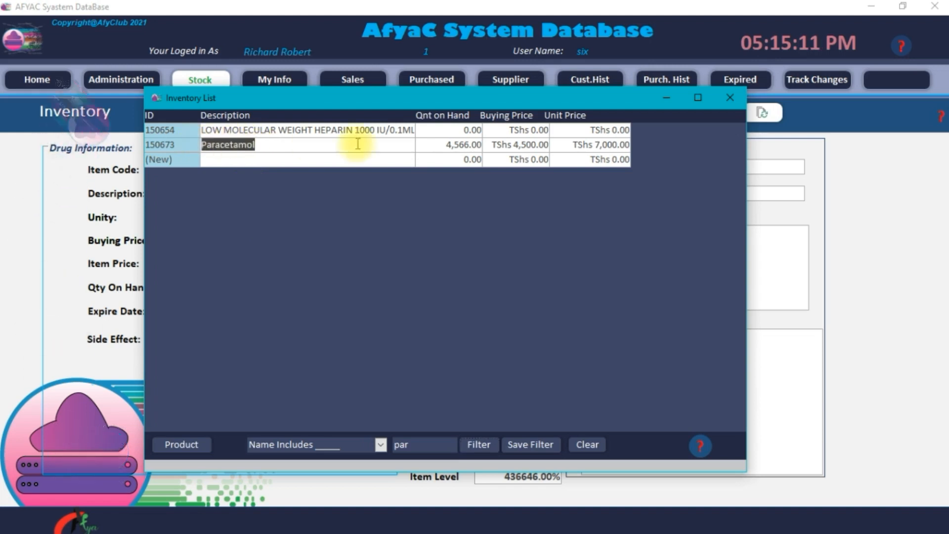
{"action": "left_click", "coordinate": [264, 145]}
{"action": "left_click_drag", "start_coordinate": [254, 144], "coordinate": [200, 145]}
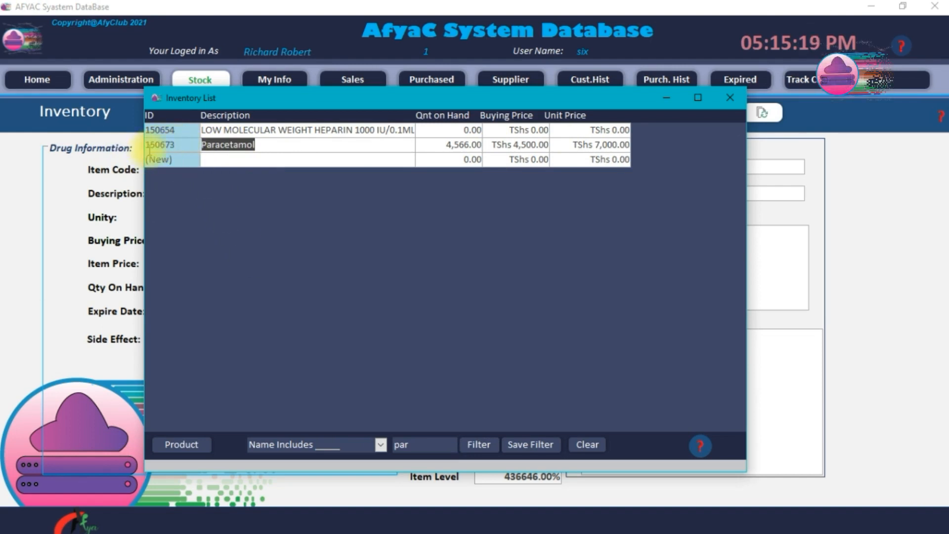
{"action": "left_click", "coordinate": [178, 146]}
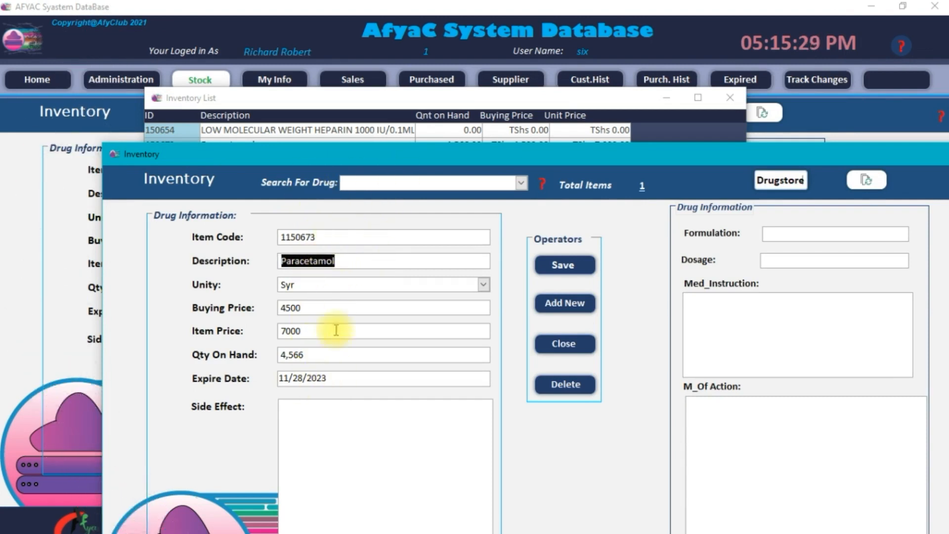
{"action": "left_click_drag", "start_coordinate": [623, 154], "coordinate": [388, 159]}
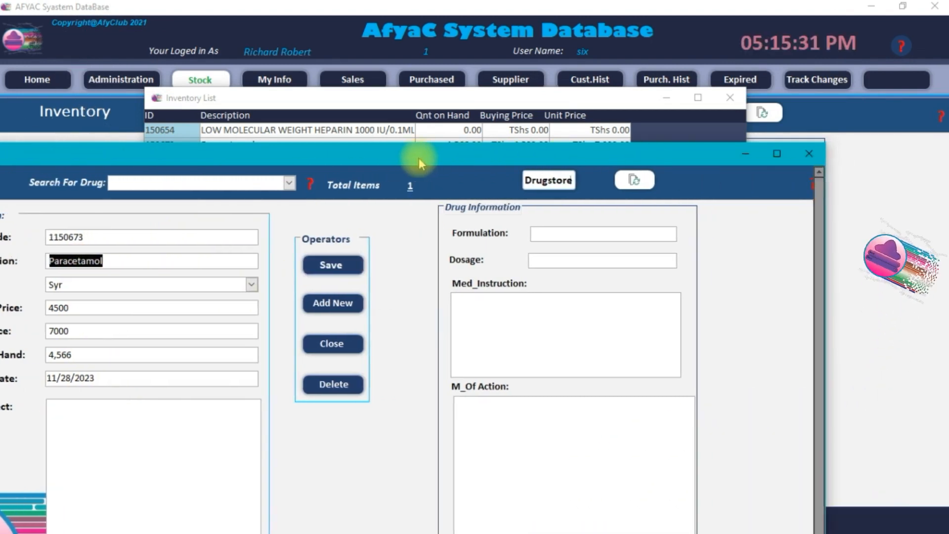
{"action": "left_click", "coordinate": [808, 154]}
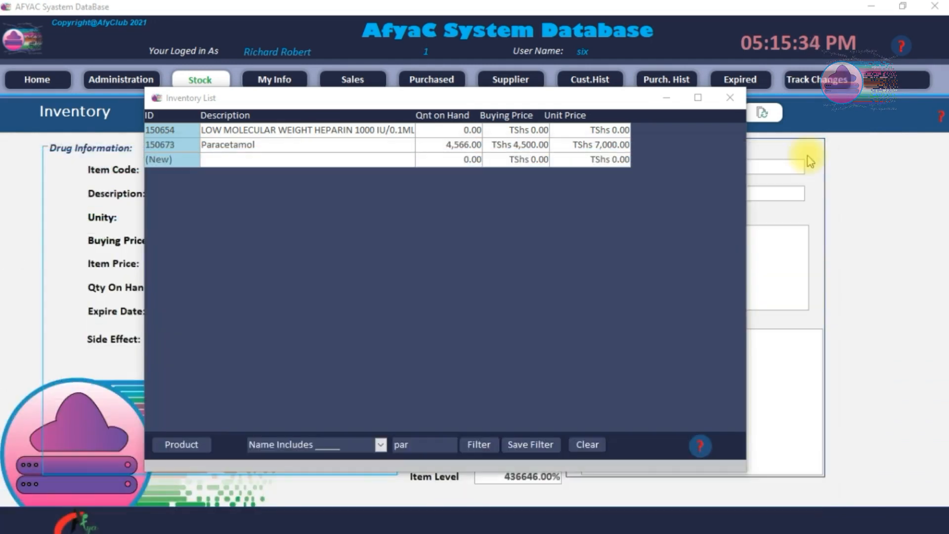
{"action": "left_click", "coordinate": [731, 98]}
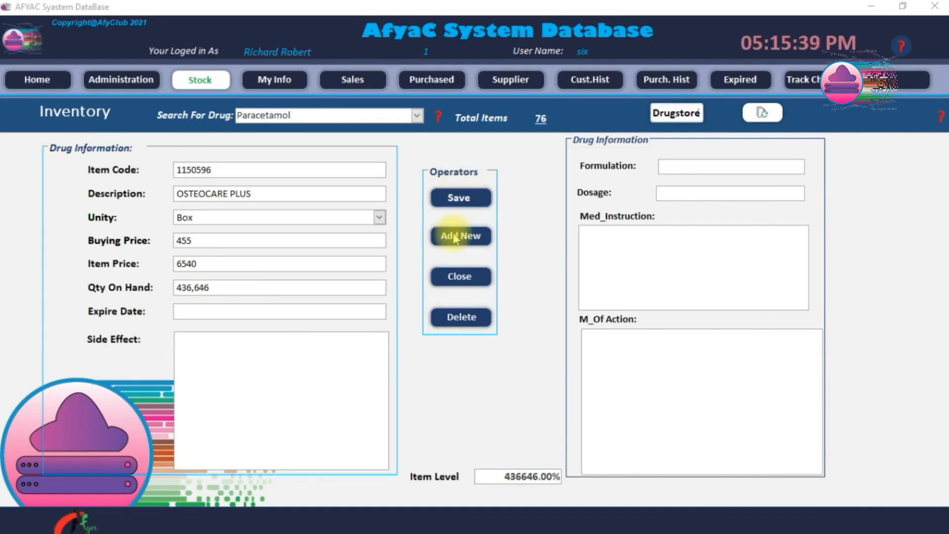
Step: Find the Paracetamol record through the drug search, delete it from the inventory and check the total number of items
{"action": "left_click", "coordinate": [416, 116]}
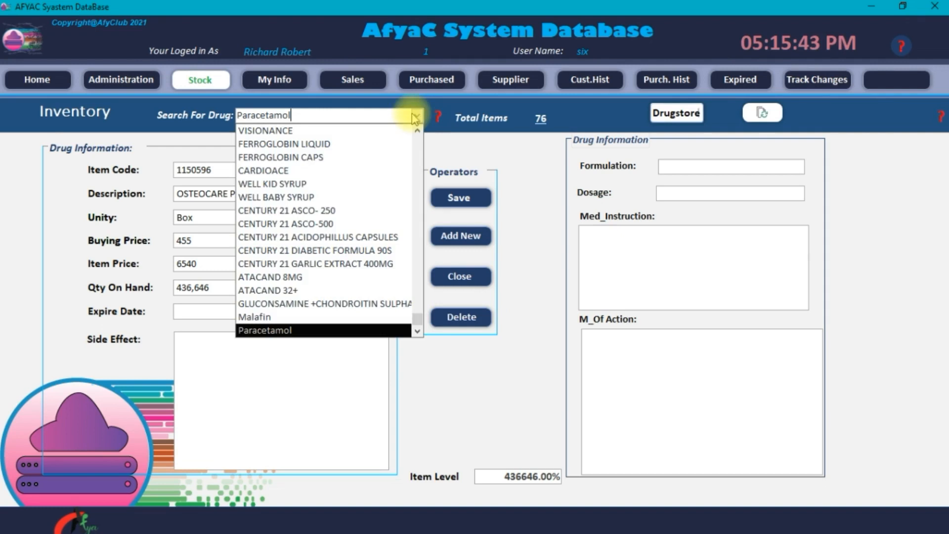
{"action": "left_click", "coordinate": [293, 330]}
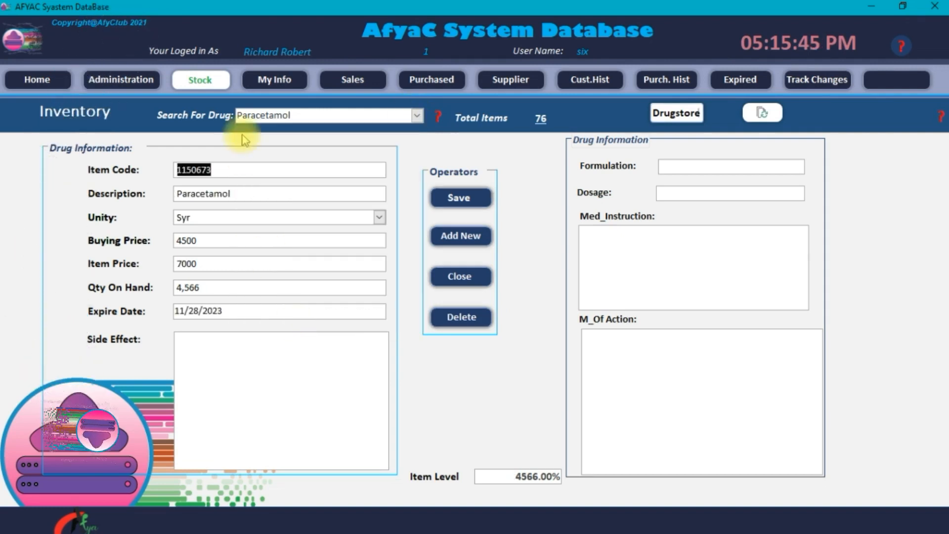
{"action": "left_click", "coordinate": [468, 320]}
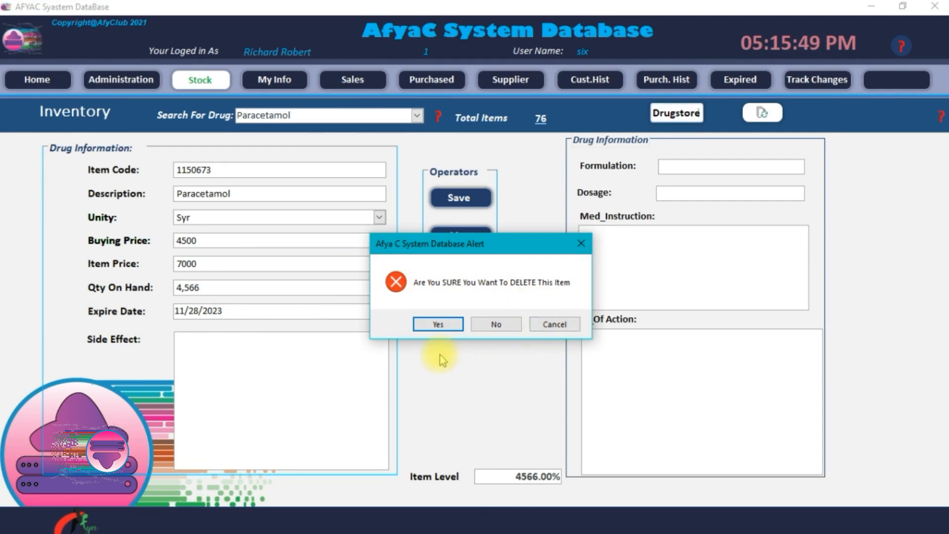
{"action": "left_click", "coordinate": [438, 323]}
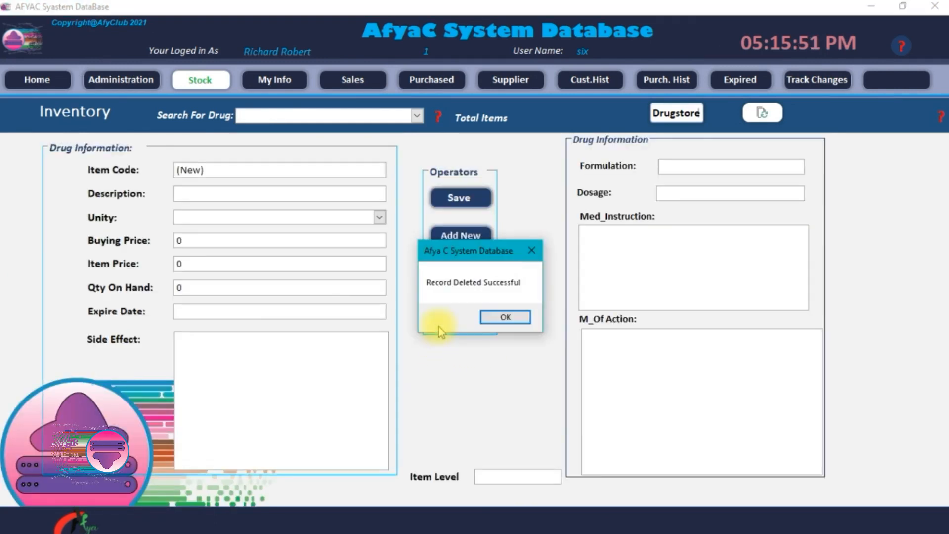
{"action": "left_click", "coordinate": [501, 318]}
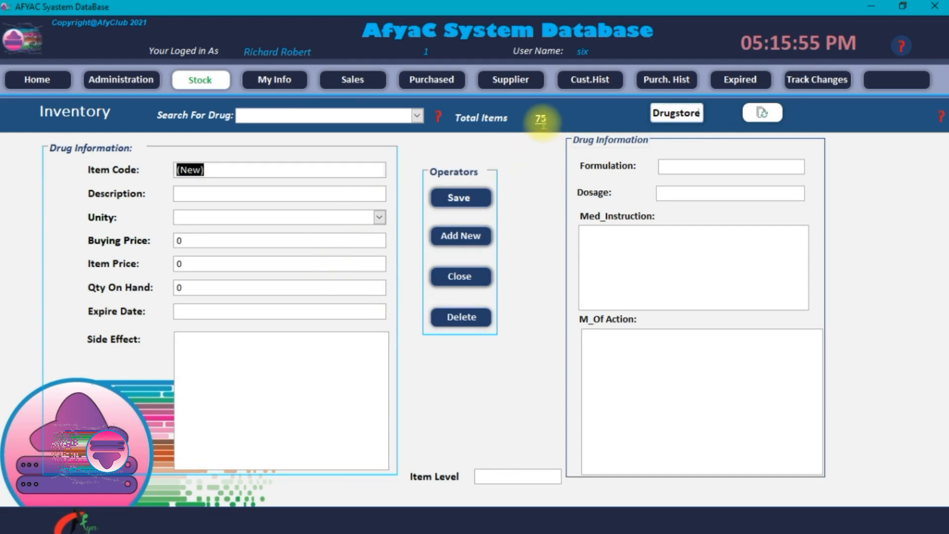
{"action": "left_click_drag", "start_coordinate": [541, 118], "coordinate": [560, 117]}
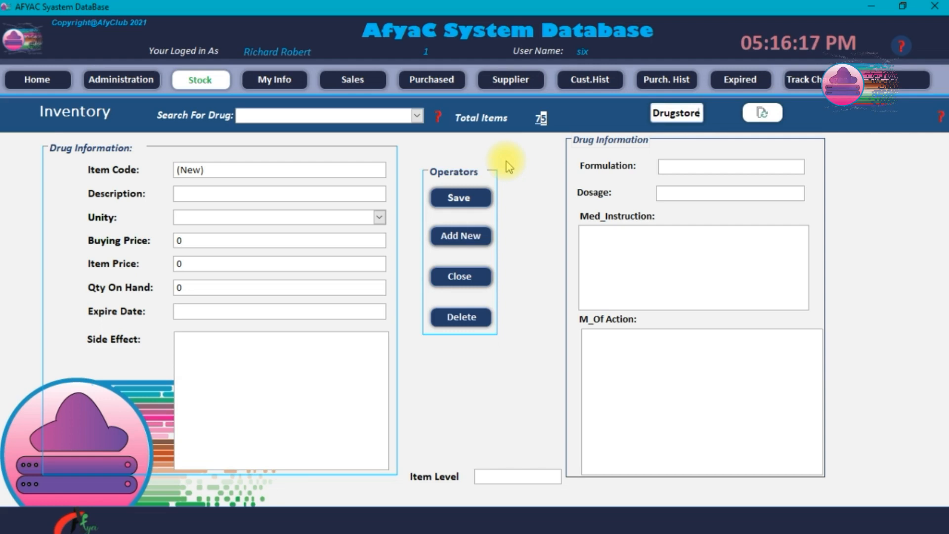
Step: Open the Drug Store List, look through its drugs, prices and stock quantities, and close it
{"action": "left_click", "coordinate": [680, 113]}
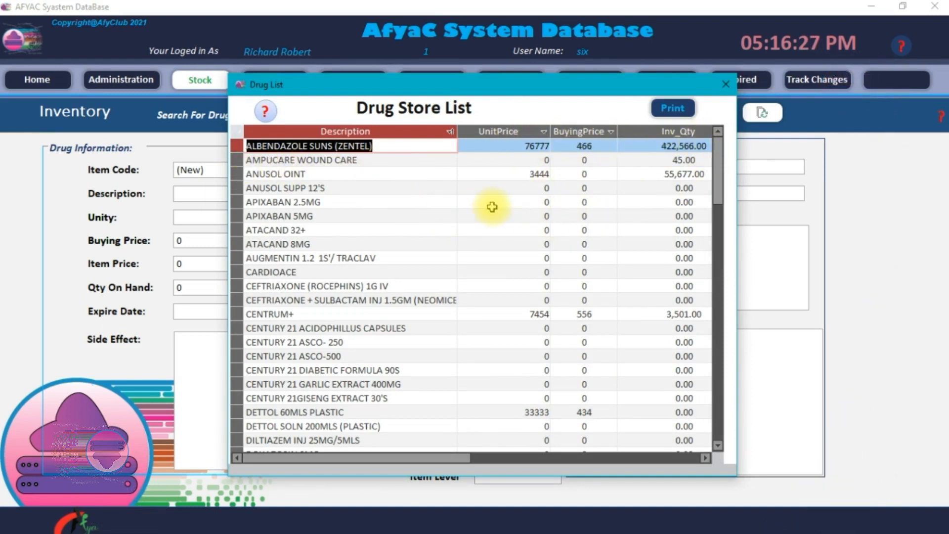
{"action": "scroll", "coordinate": [486, 209], "scroll_direction": "down", "scroll_amount": 3}
{"action": "scroll", "coordinate": [486, 209], "scroll_direction": "down", "scroll_amount": 20}
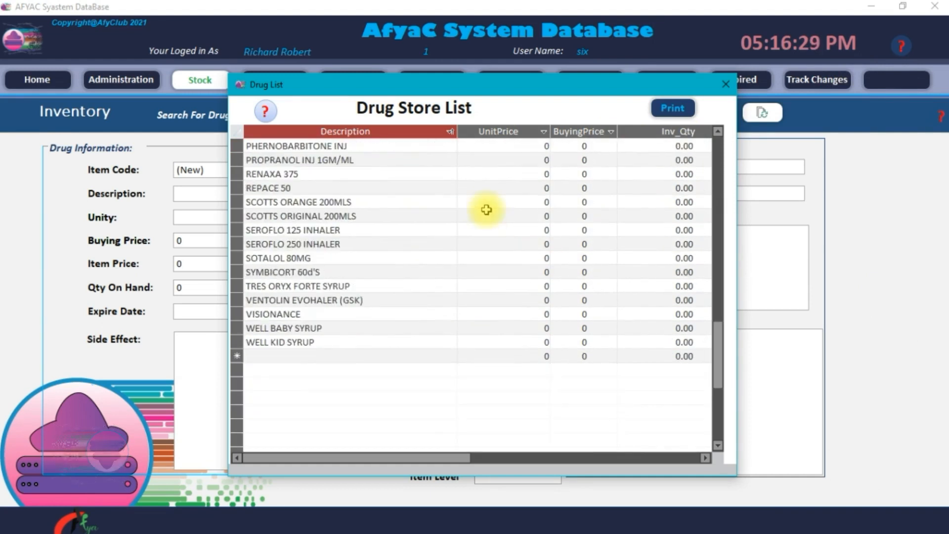
{"action": "scroll", "coordinate": [488, 213], "scroll_direction": "up", "scroll_amount": 20}
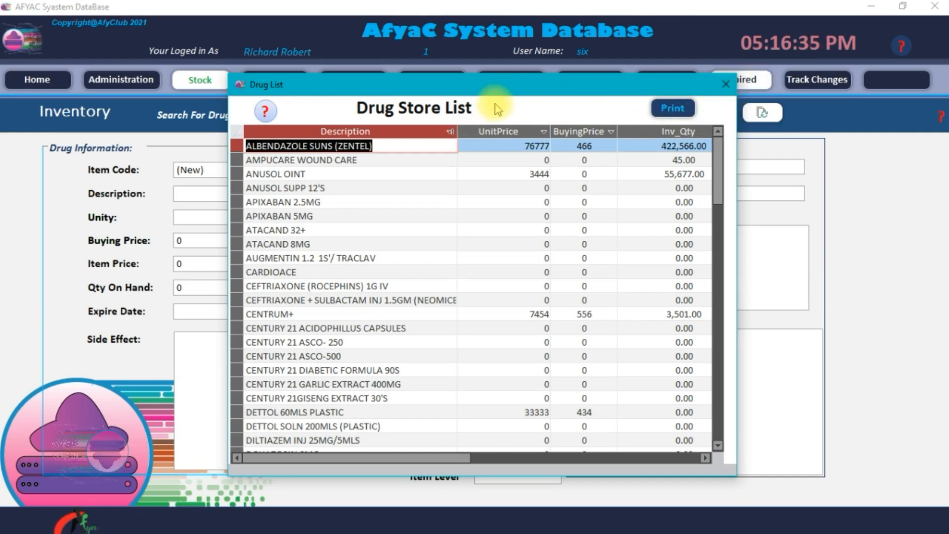
{"action": "scroll", "coordinate": [322, 233], "scroll_direction": "down", "scroll_amount": 15}
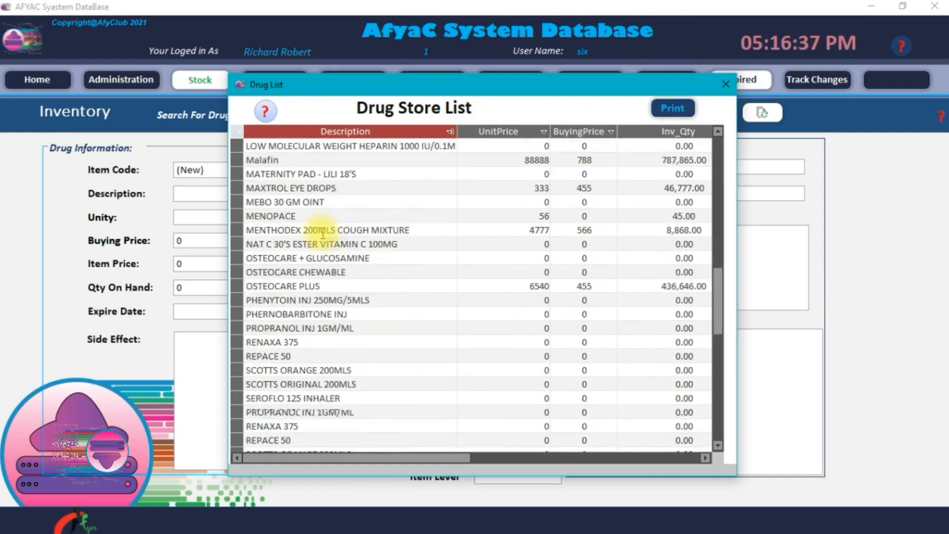
{"action": "scroll", "coordinate": [323, 233], "scroll_direction": "down", "scroll_amount": 5}
{"action": "scroll", "coordinate": [323, 233], "scroll_direction": "up", "scroll_amount": 15}
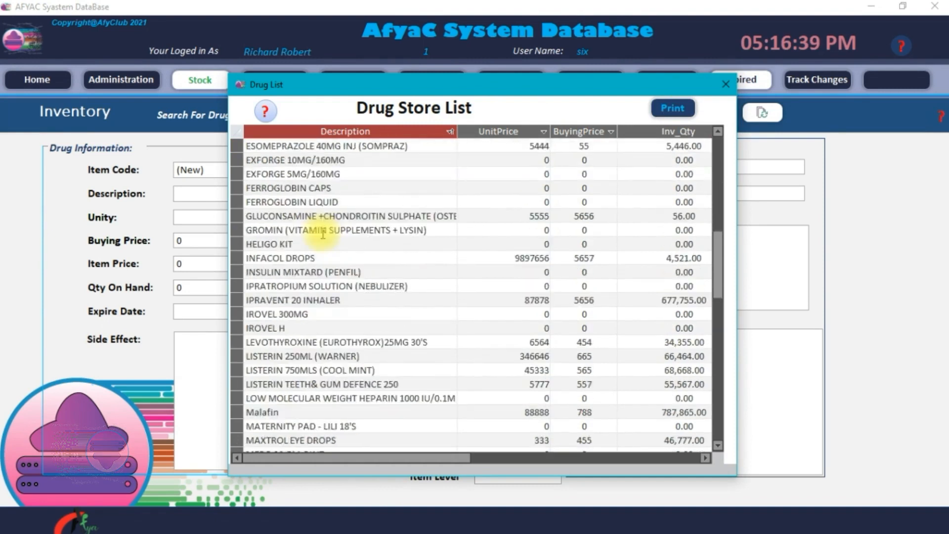
{"action": "scroll", "coordinate": [323, 233], "scroll_direction": "up", "scroll_amount": 10}
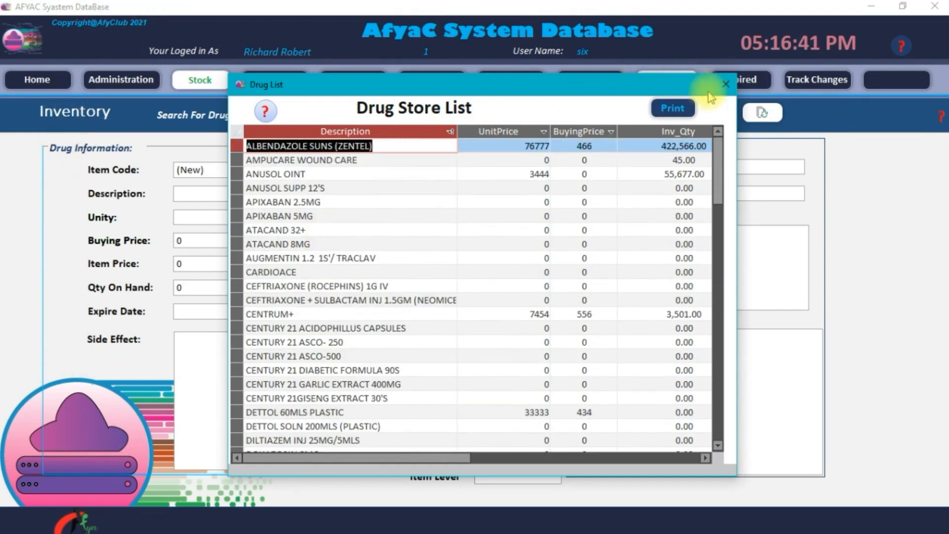
{"action": "left_click", "coordinate": [726, 84]}
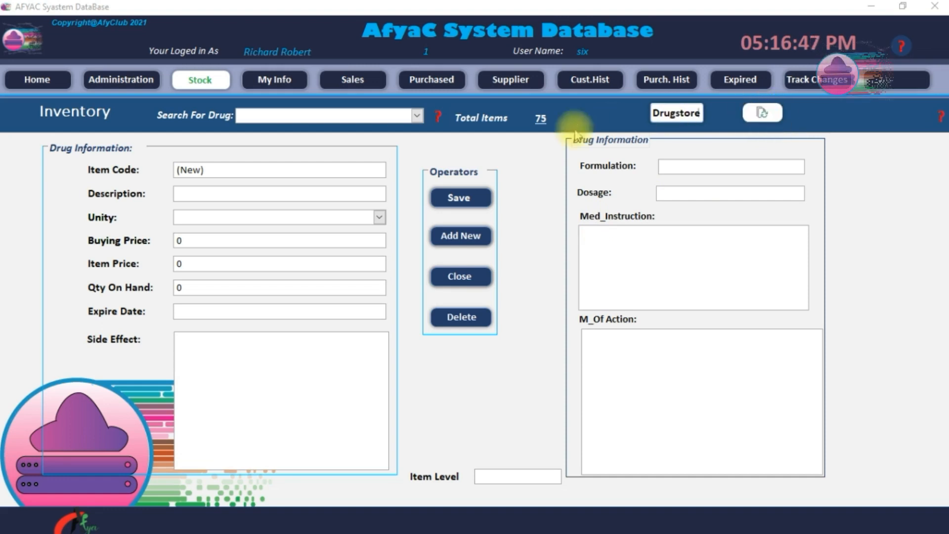
Step: Refresh the inventory form and check the quantity on hand of OSTEOCARE PLUS
{"action": "left_click", "coordinate": [761, 113]}
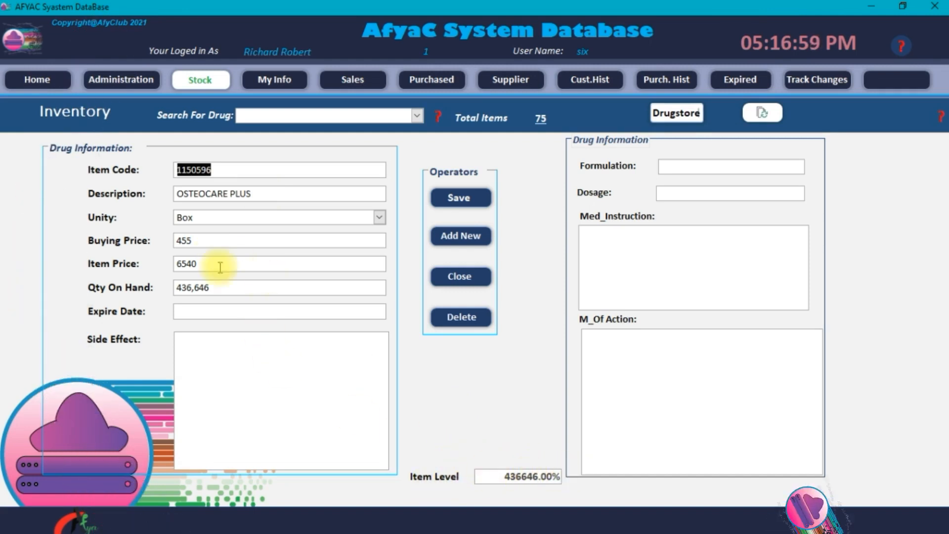
{"action": "left_click_drag", "start_coordinate": [249, 289], "coordinate": [170, 293]}
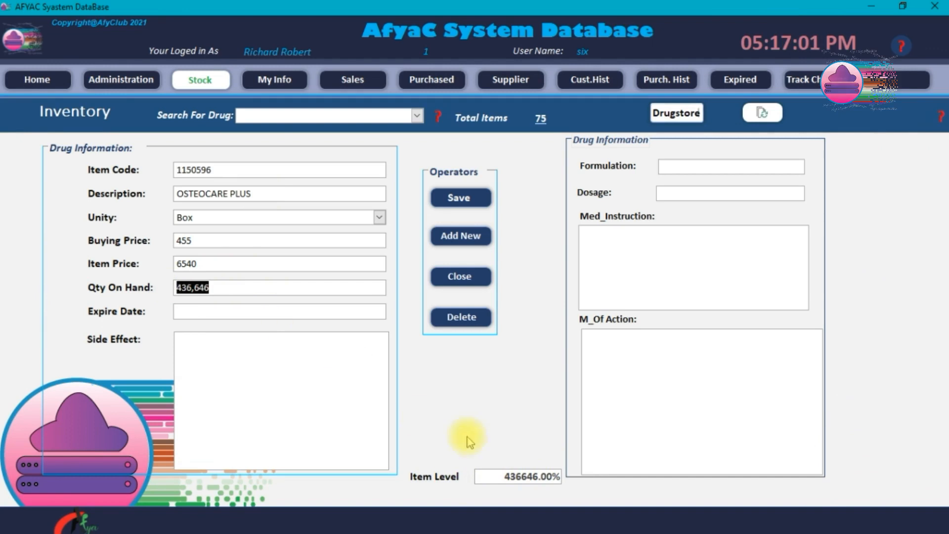